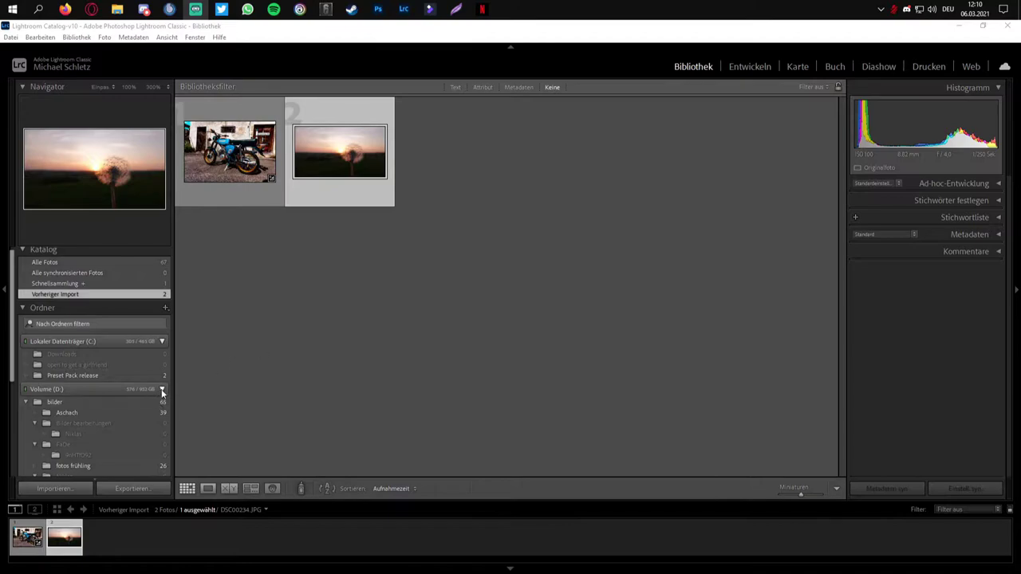
Step: Collapse the drive lists and the Ordner, Sammlungen and Veröffentlichungsdienste sections in the library, leaving Katalog open
left_click(162, 340)
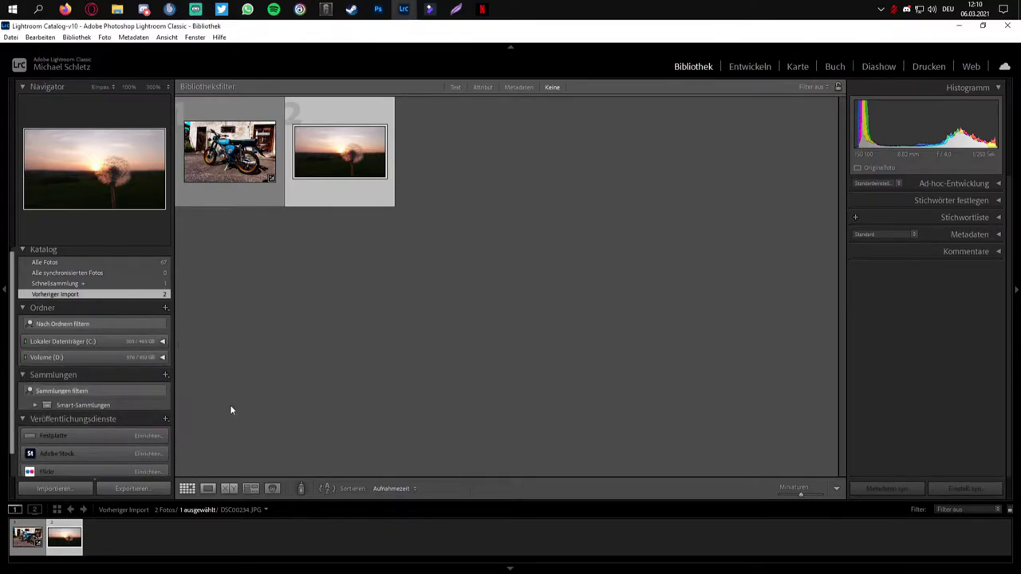
left_click(22, 418)
left_click(24, 381)
left_click(28, 314)
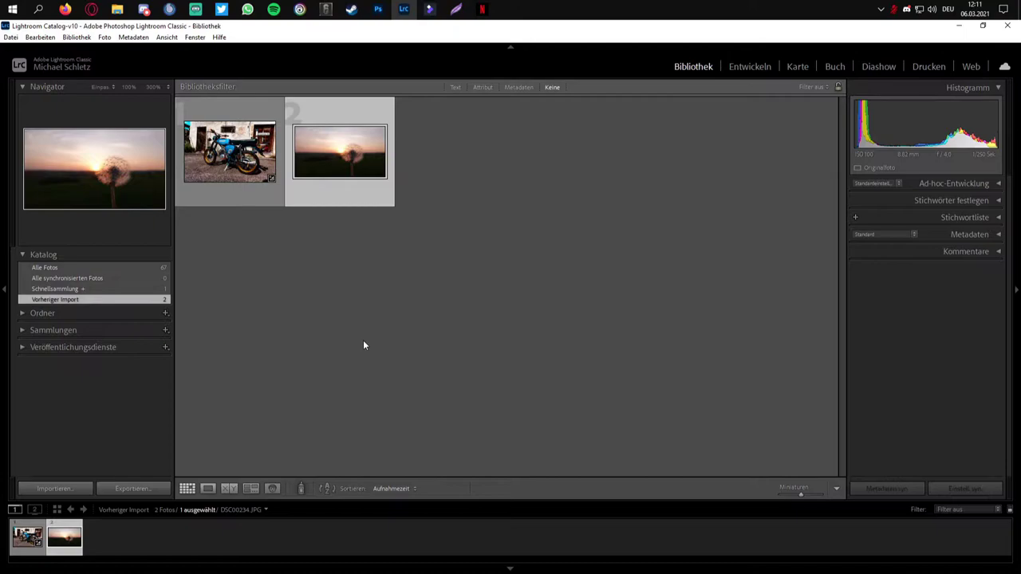
Step: Deselect the photos, look through the drives offered as sources for a photo import, and close without importing
left_click(363, 345)
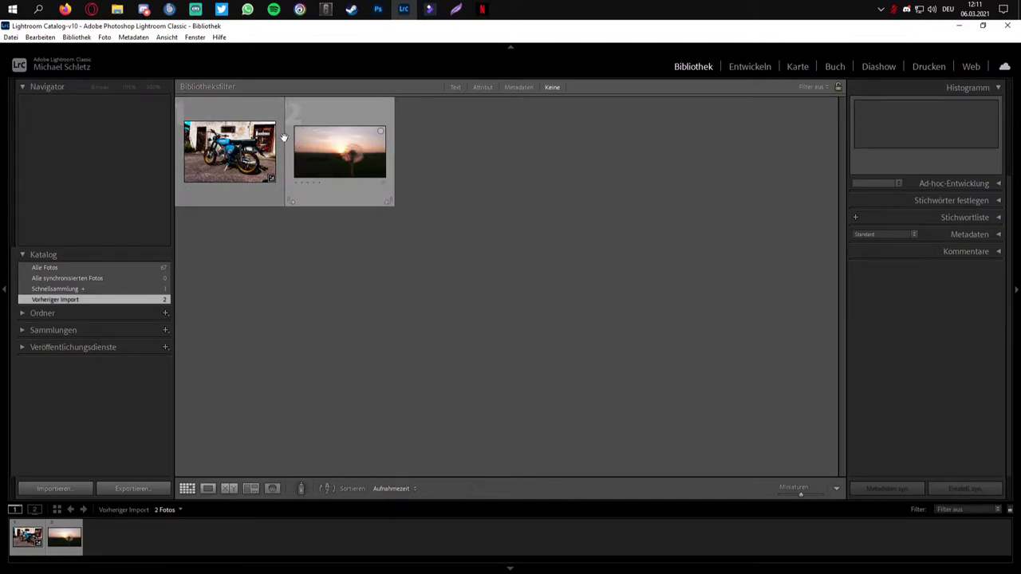
left_click(54, 488)
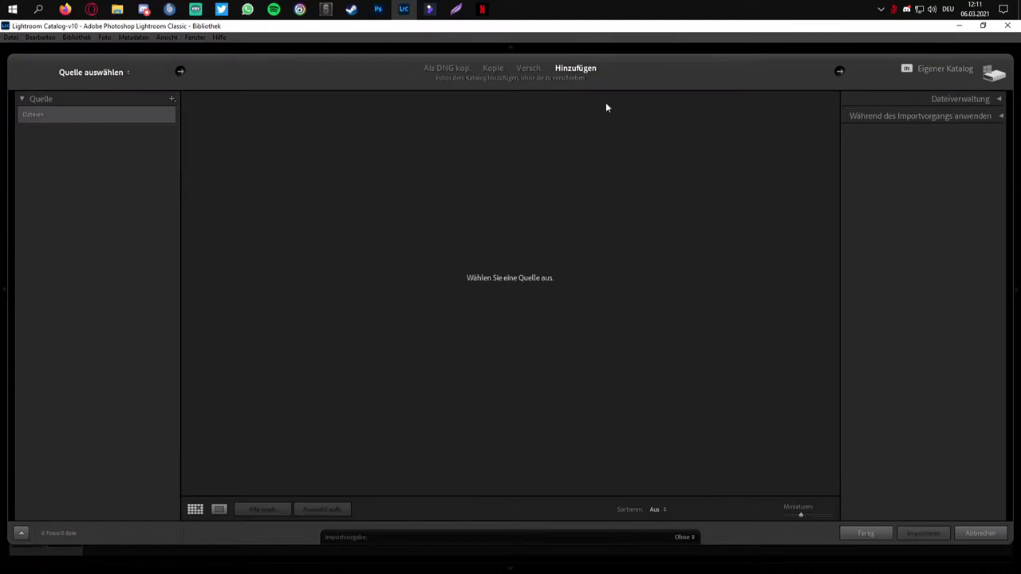
left_click(26, 220)
left_click(27, 220)
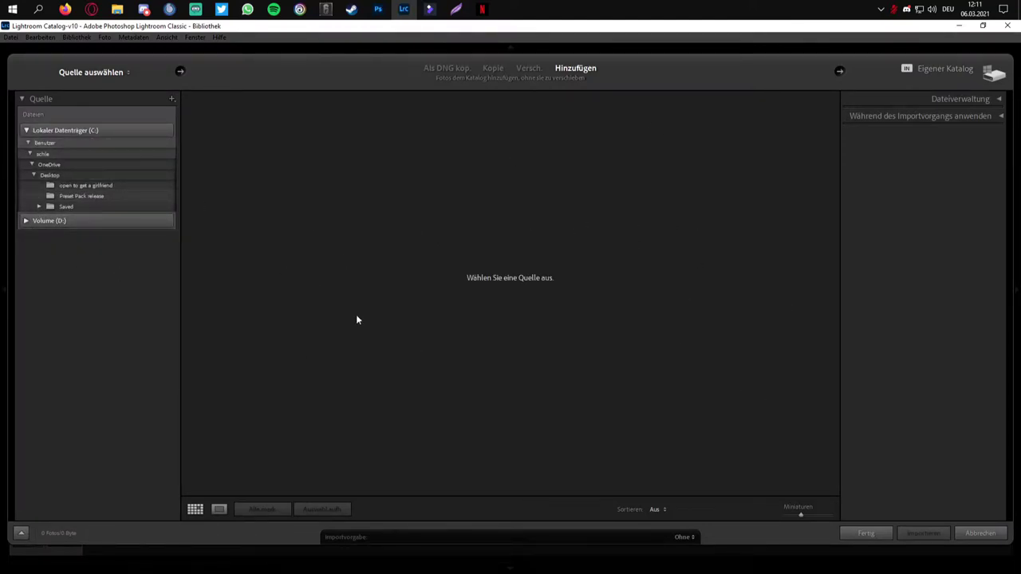
left_click(921, 537)
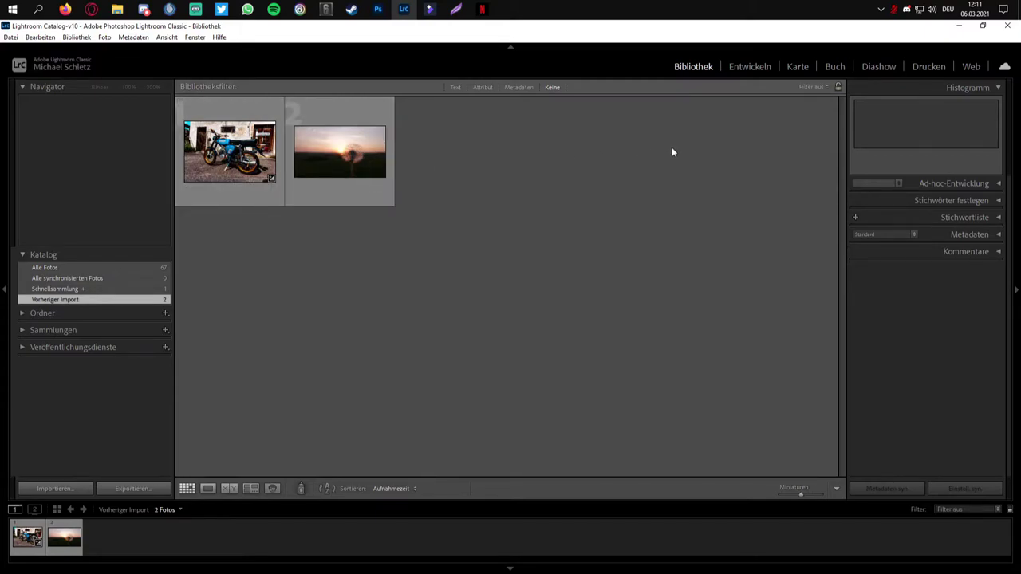
Step: Switch to the Entwickeln module and open the dandelion photo DSC00234.JPG
left_click(750, 67)
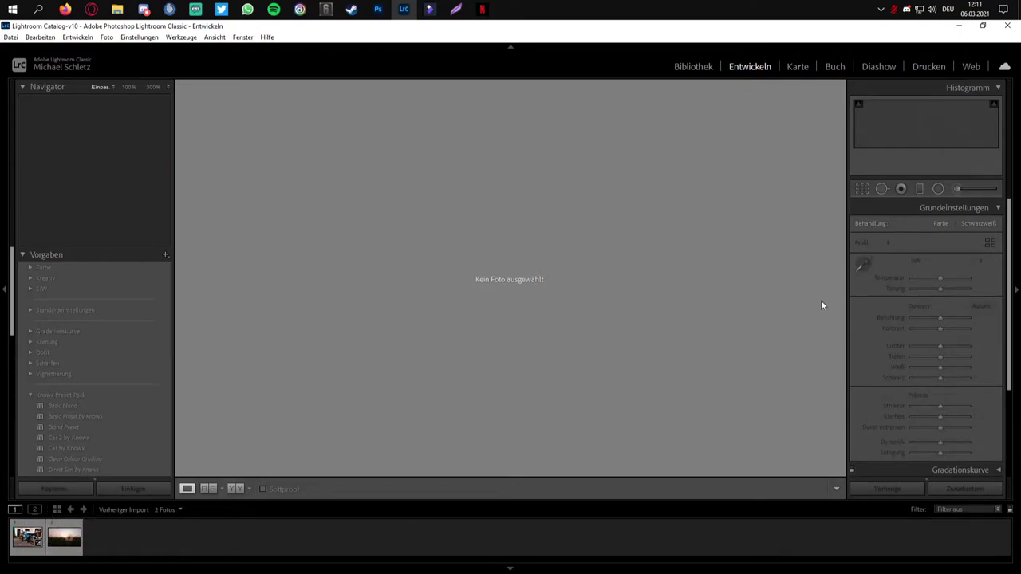
left_click(65, 538)
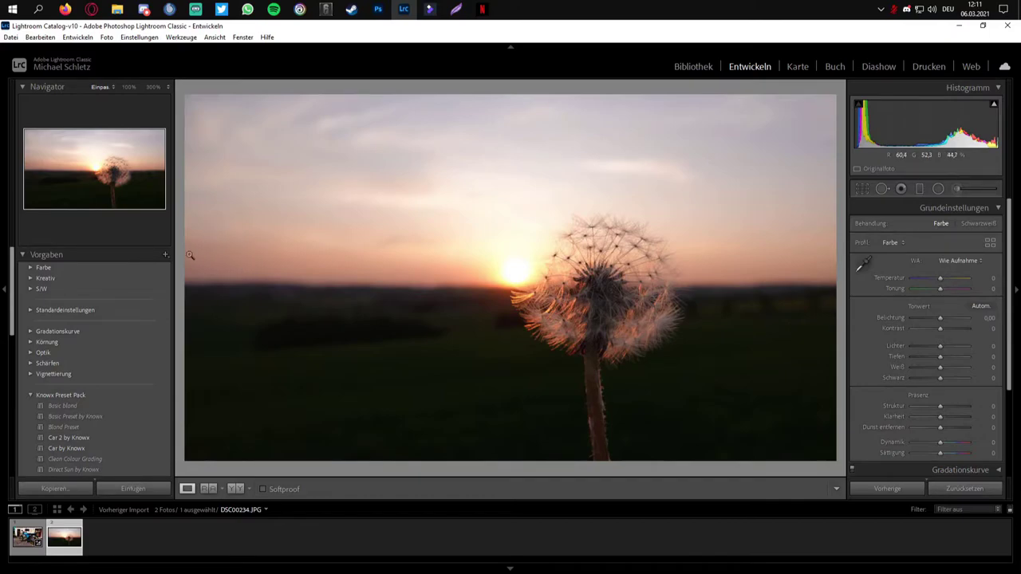
left_click(23, 255)
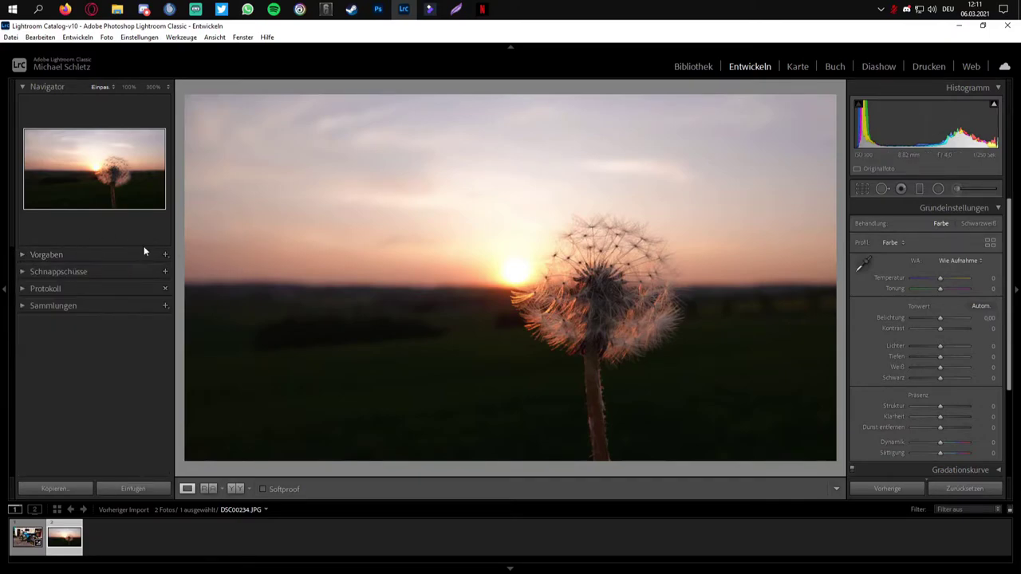
left_click(23, 255)
left_click(54, 253)
left_click(38, 254)
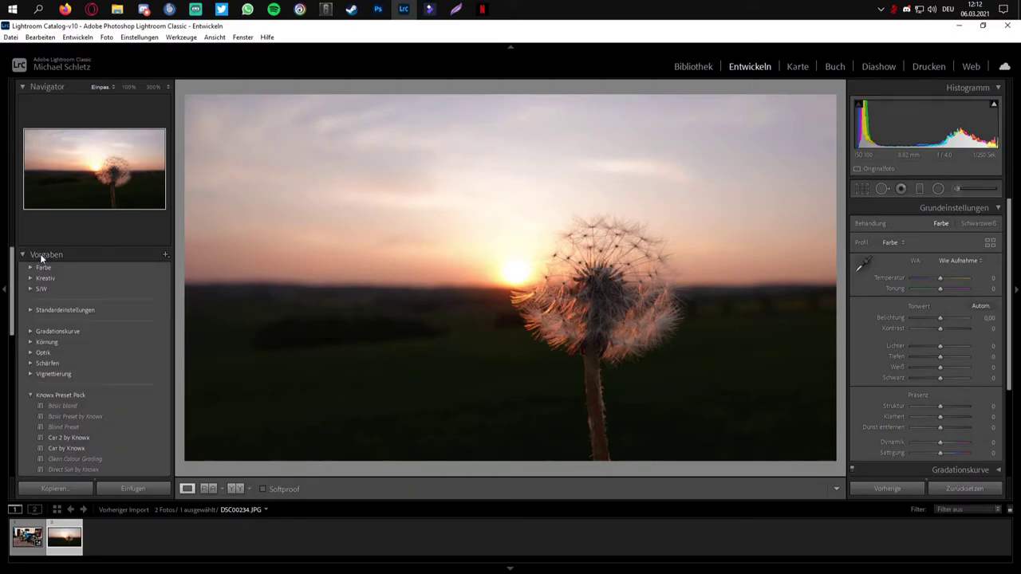
Step: Start a preset import with the file _DSC1649.xmp and cancel it
left_click(165, 255)
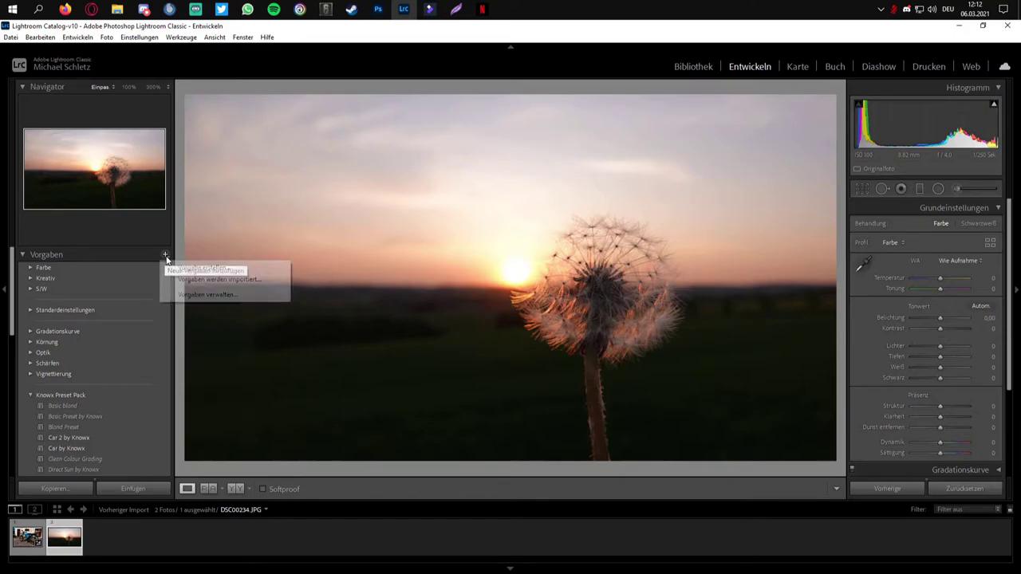
left_click(197, 284)
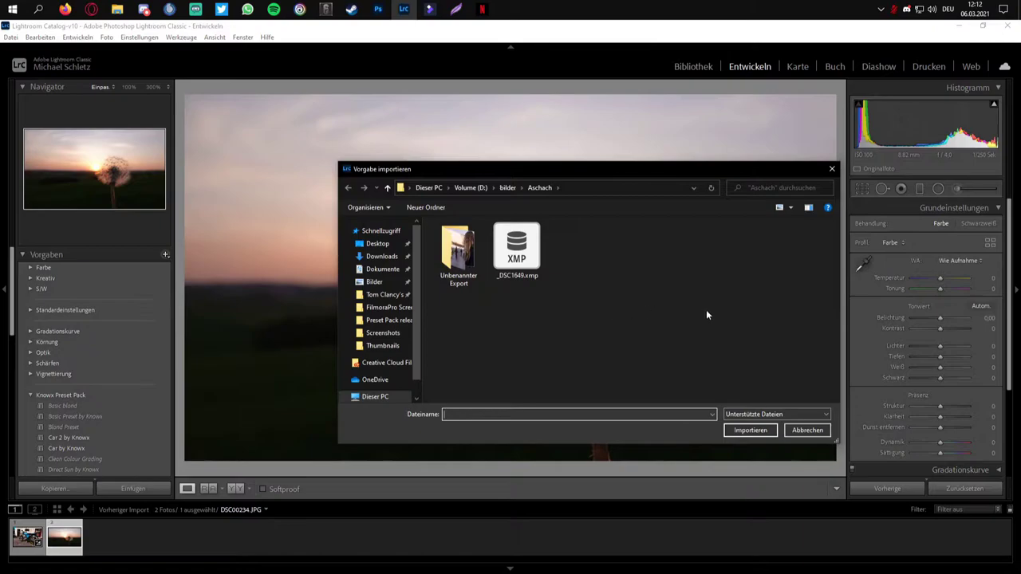
left_click_drag(717, 344, 524, 223)
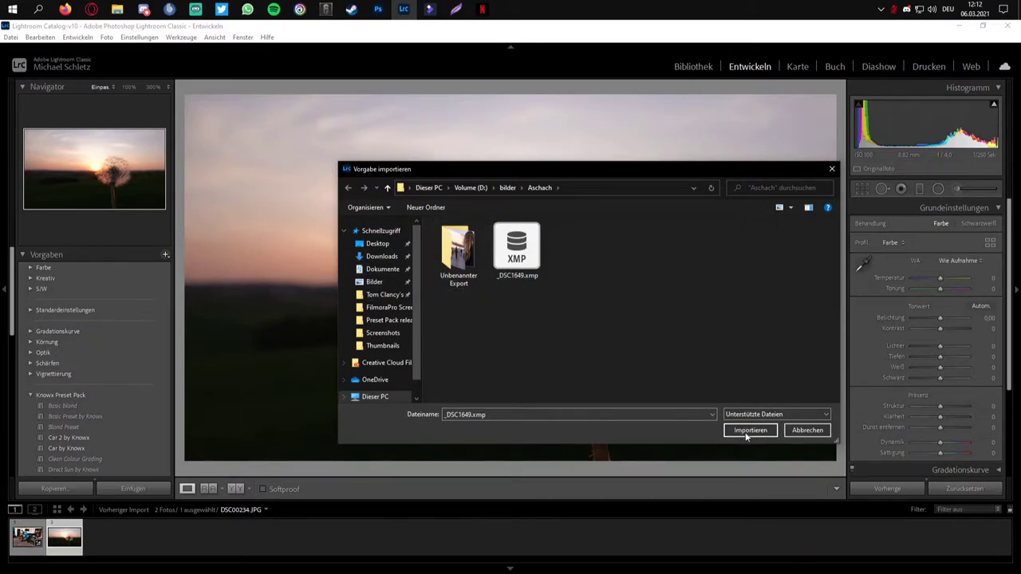
left_click(832, 168)
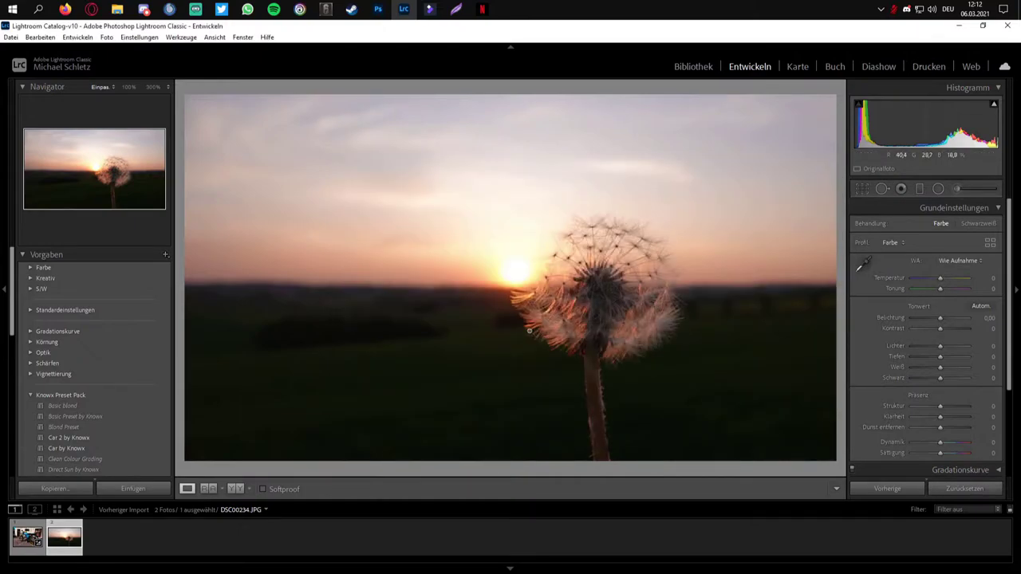
Step: Apply the Sunset Portrait preset from the Knowx Preset Pack to the dandelion photo
left_click(30, 394)
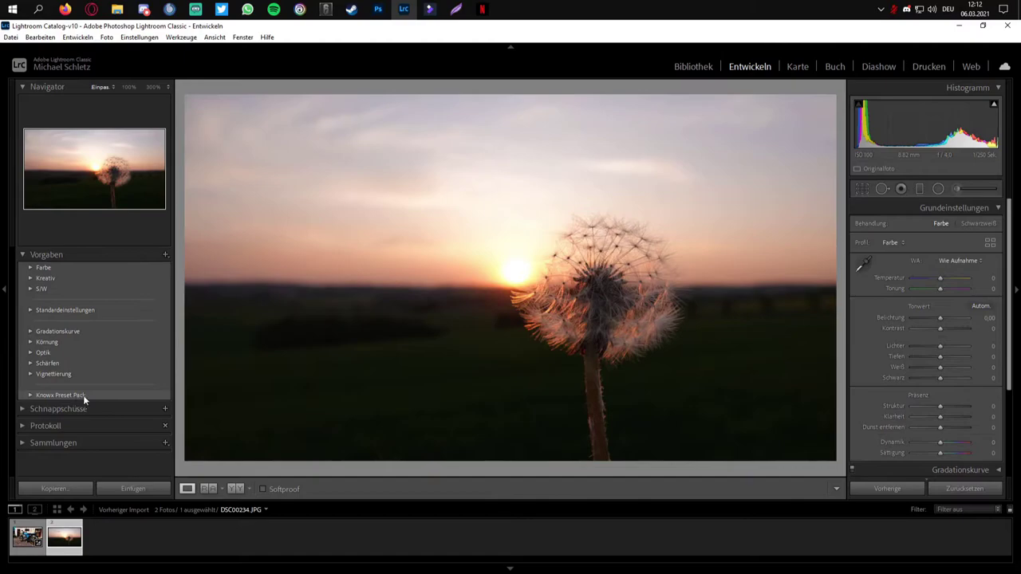
left_click(31, 393)
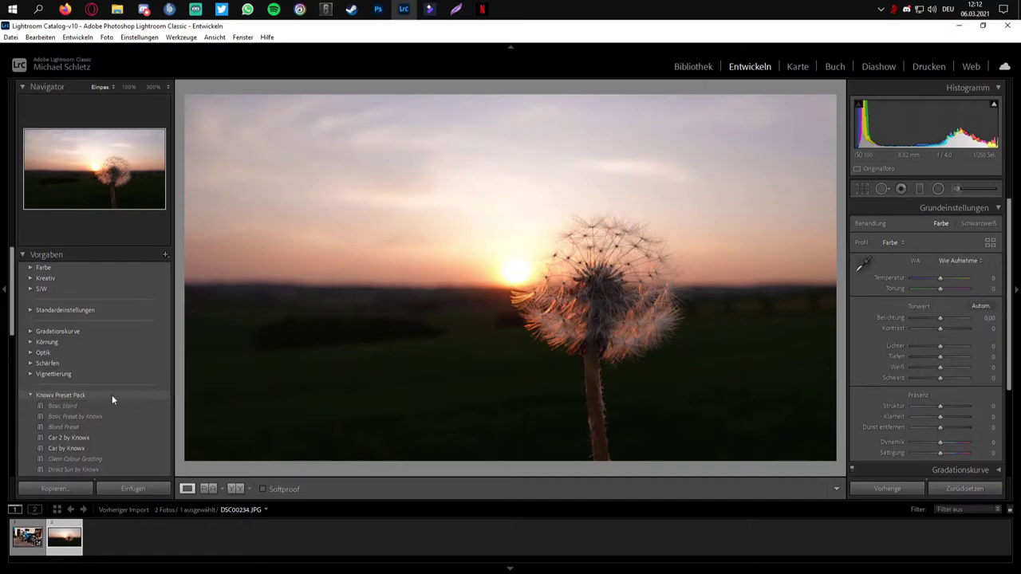
scroll(149, 395, "down", 2)
scroll(109, 384, "down", 10)
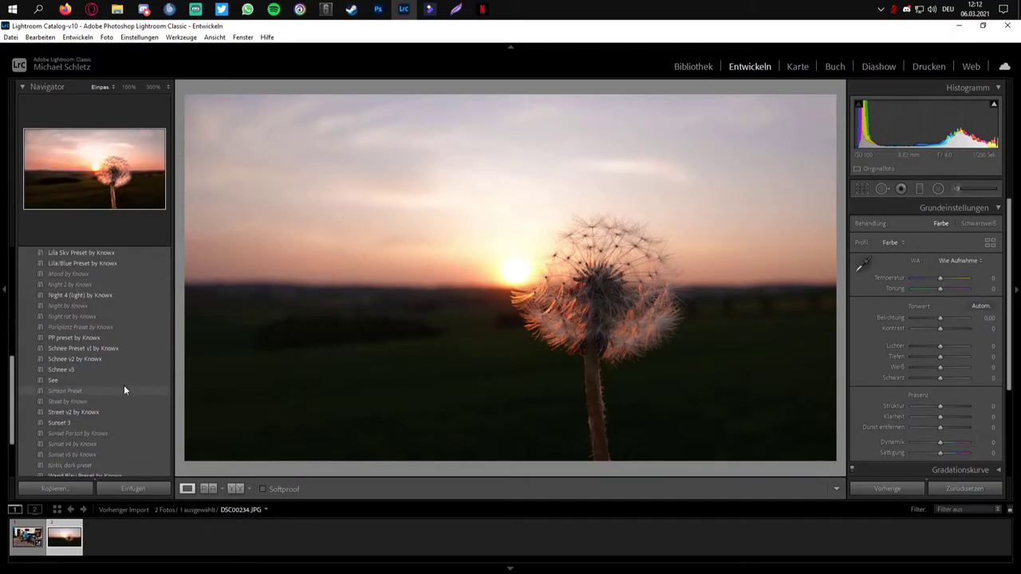
scroll(124, 385, "down", 3)
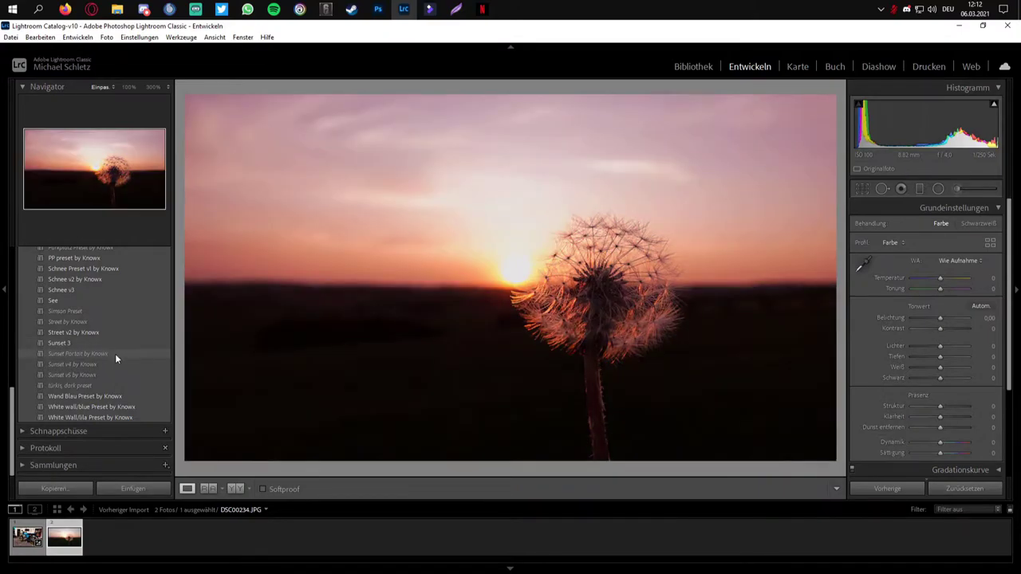
left_click(116, 354)
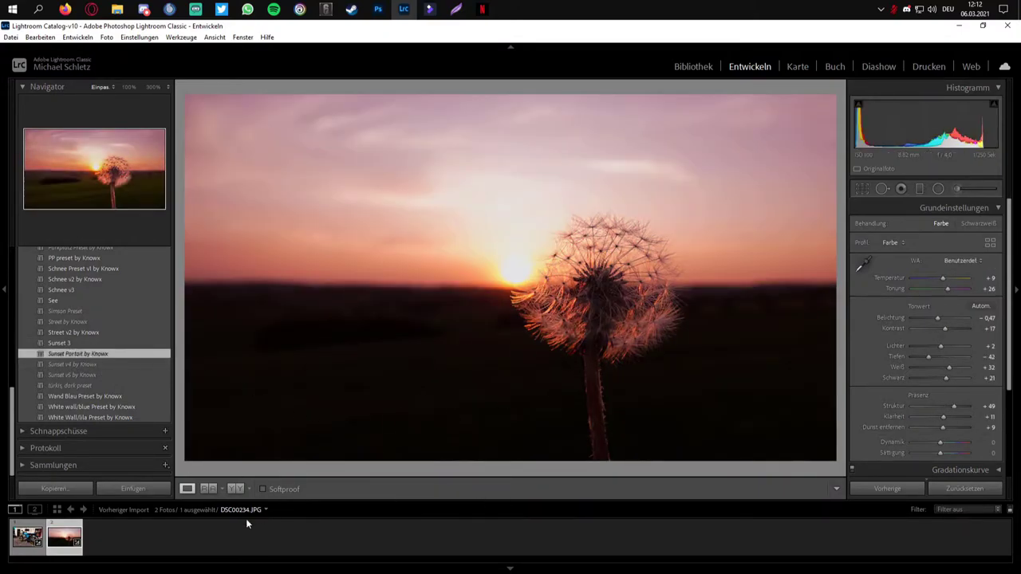
Step: Examine the applied preset's basic, tone curve and sharpening settings, moving the detail preview to the dandelion's fine seeds
left_click_drag(606, 307, 428, 294)
scroll(1006, 363, "down", 2)
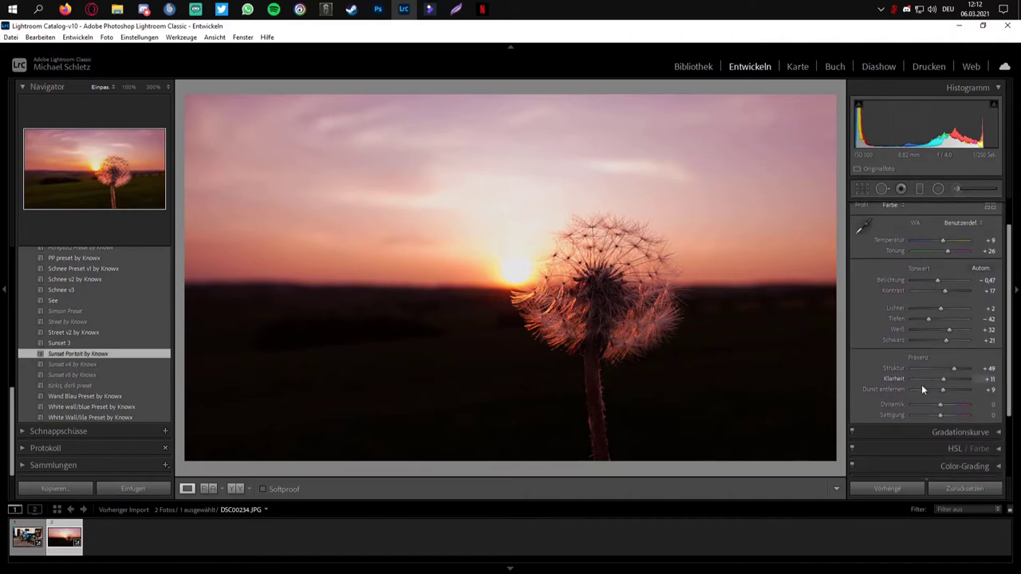
scroll(1007, 372, "down", 2)
left_click(997, 370)
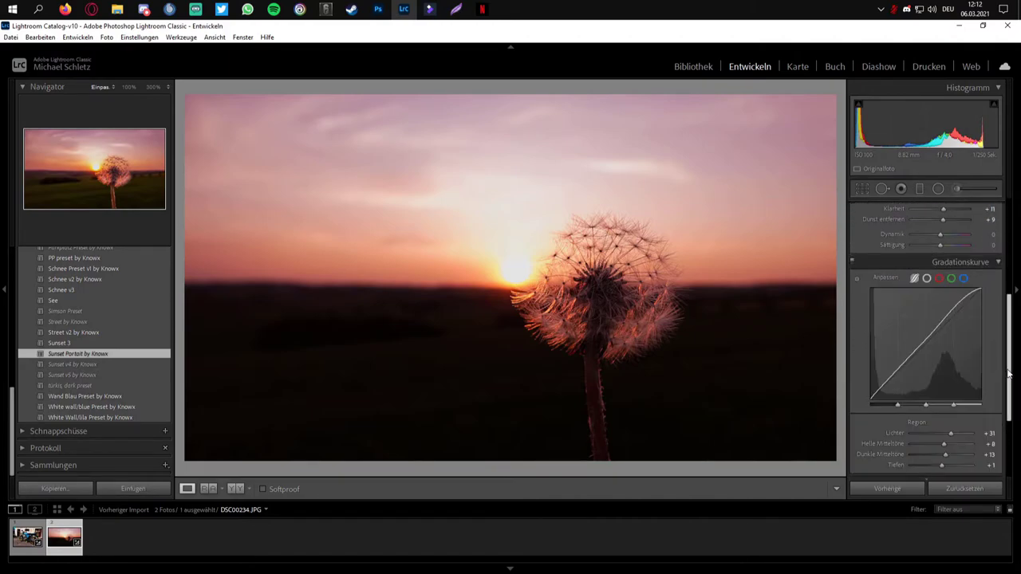
scroll(1007, 373, "down", 1)
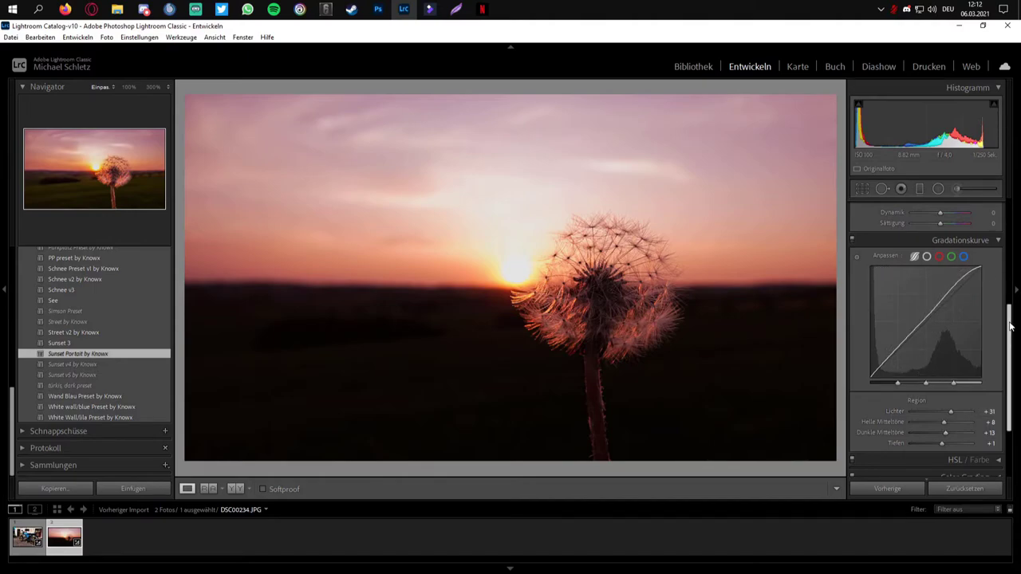
scroll(1003, 359, "down", 3)
left_click(997, 391)
scroll(1005, 395, "down", 3)
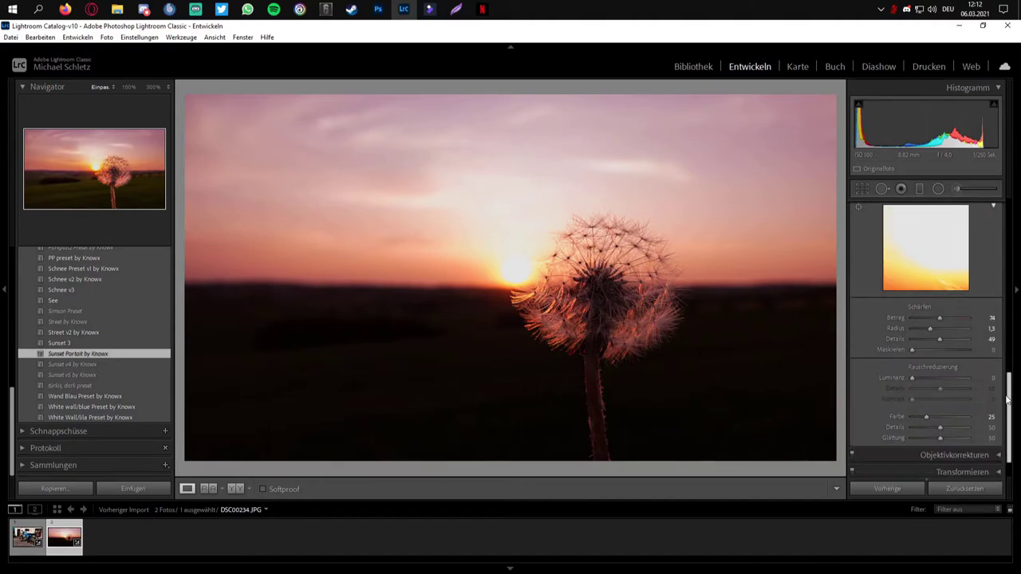
scroll(1006, 399, "up", 3)
left_click_drag(946, 335, 936, 335)
scroll(996, 355, "up", 2)
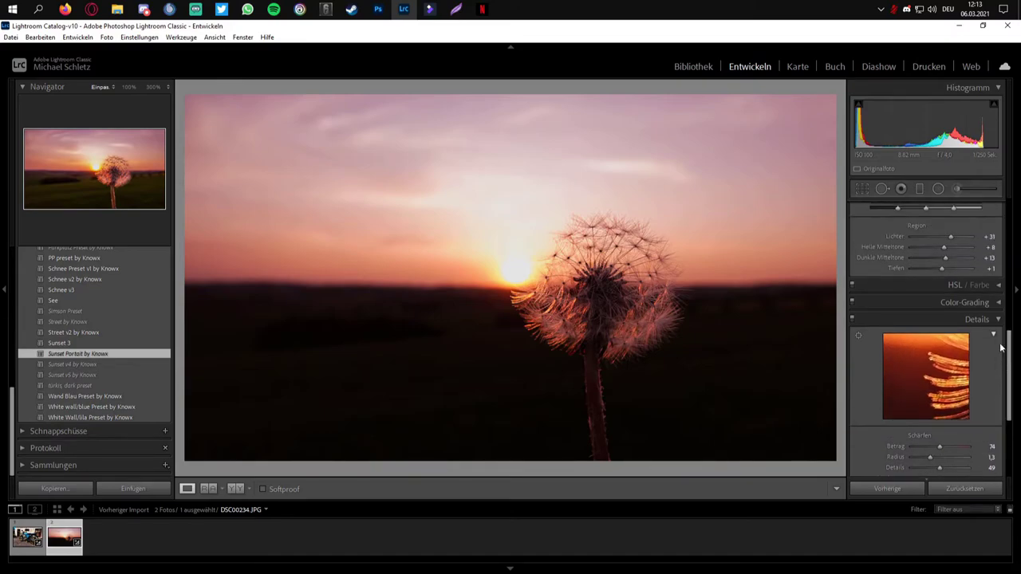
Step: Collapse the Details and Gradationskurve sections and review the profile choices, keeping Farbe, and the remaining adjustment sections
left_click(1001, 321)
scroll(1008, 359, "up", 4)
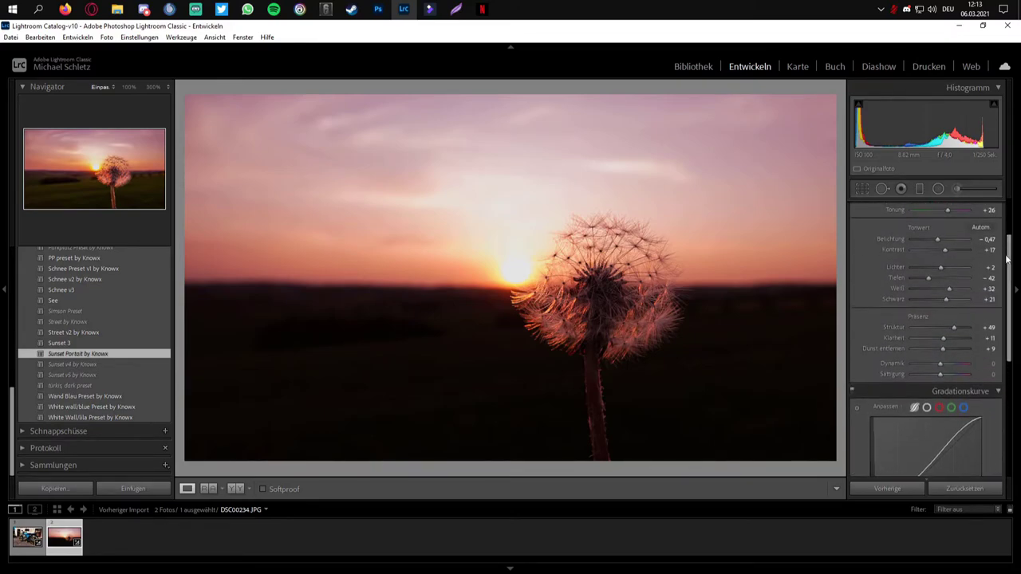
left_click(999, 391)
scroll(901, 375, "up", 3)
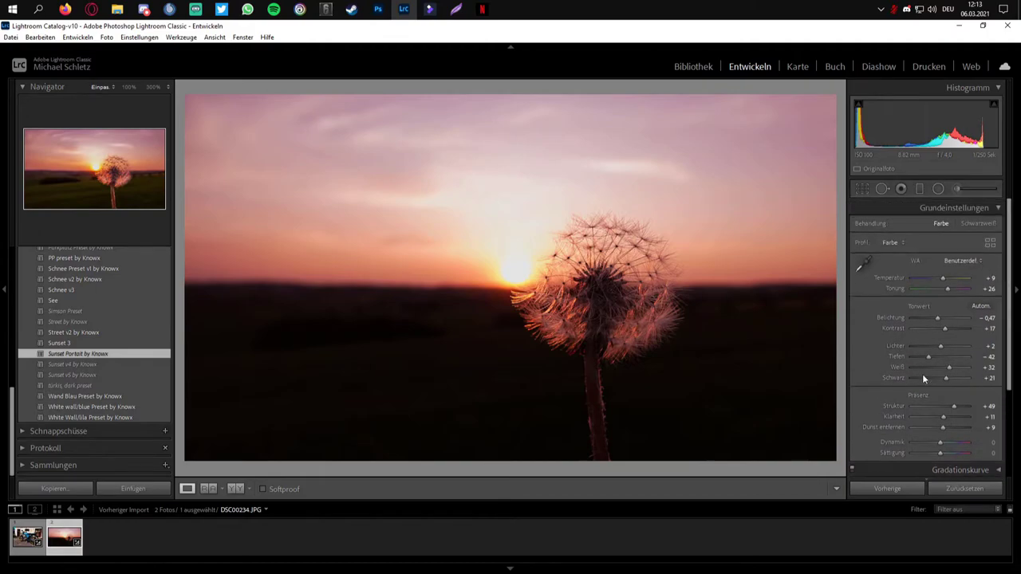
left_click(893, 243)
left_click(918, 235)
scroll(885, 404, "down", 3)
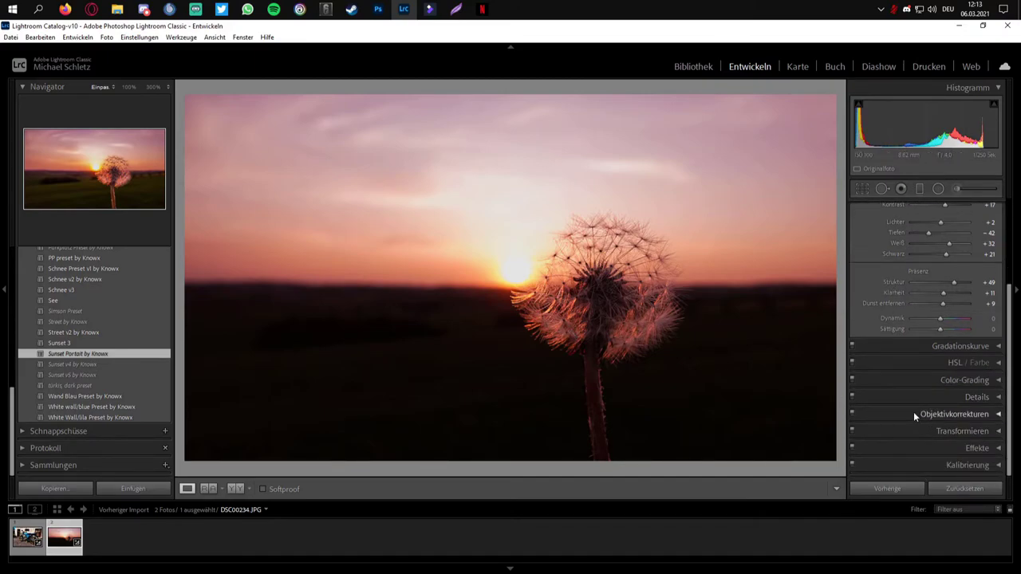
scroll(913, 411, "up", 5)
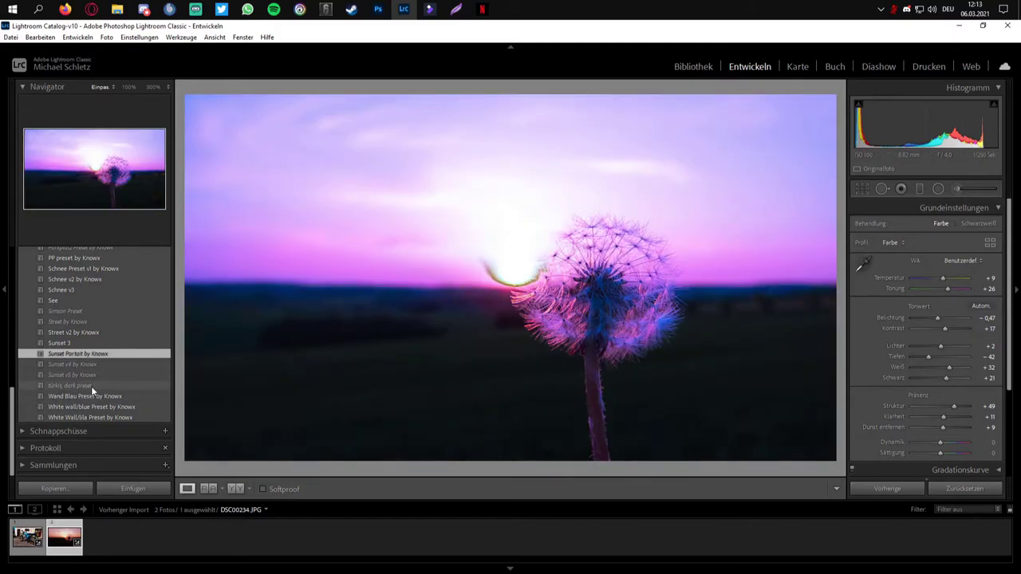
Step: Apply the türkis, dark preset and set Belichtung to −1,04, Lichter to −79, Tiefen to −6 and Weiß to −25
left_click(91, 386)
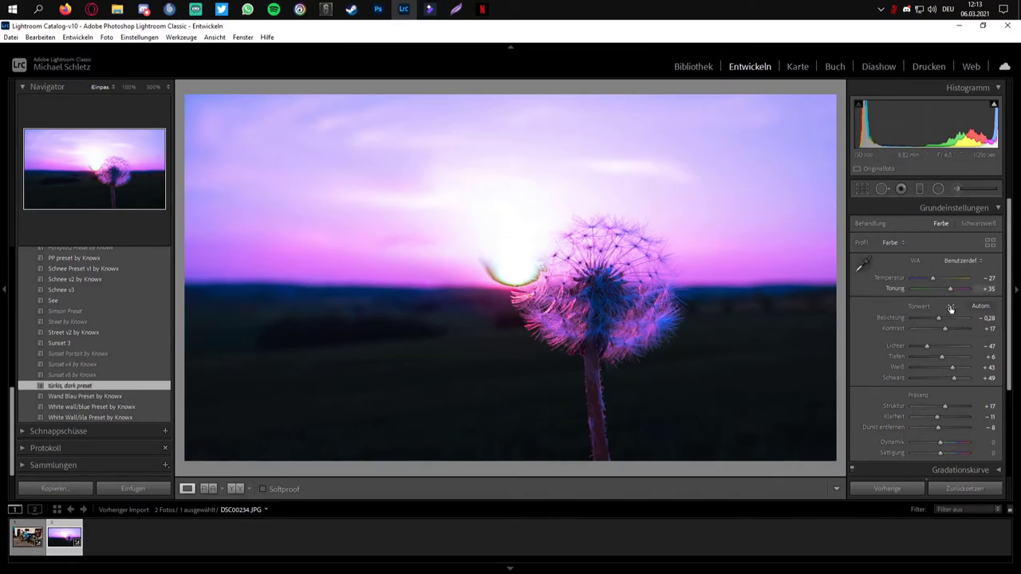
left_click_drag(937, 319, 928, 369)
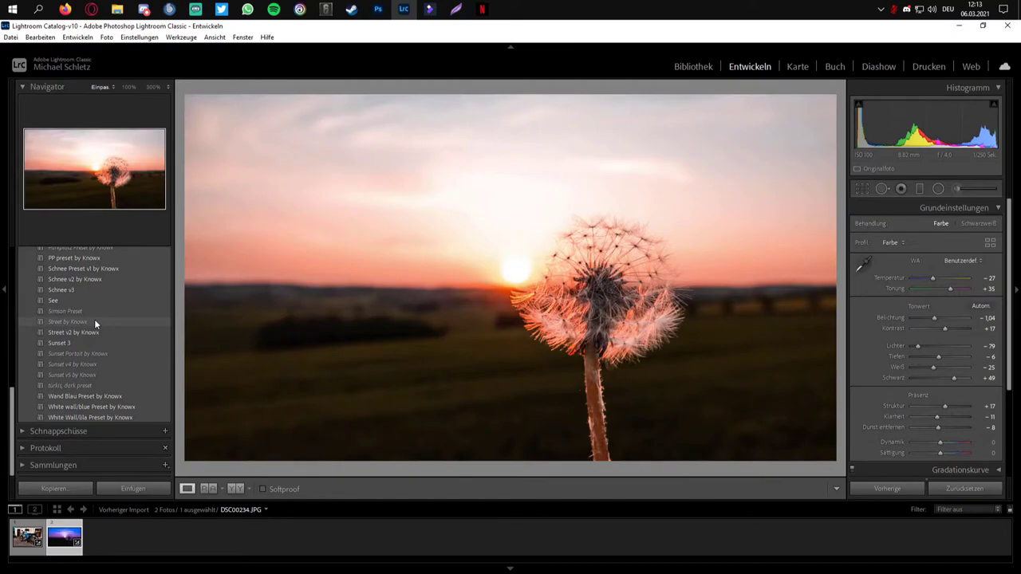
Step: Apply the Street by Knowx preset, compare before and after side by side, including at 100%, and return to the single-photo view
left_click(94, 322)
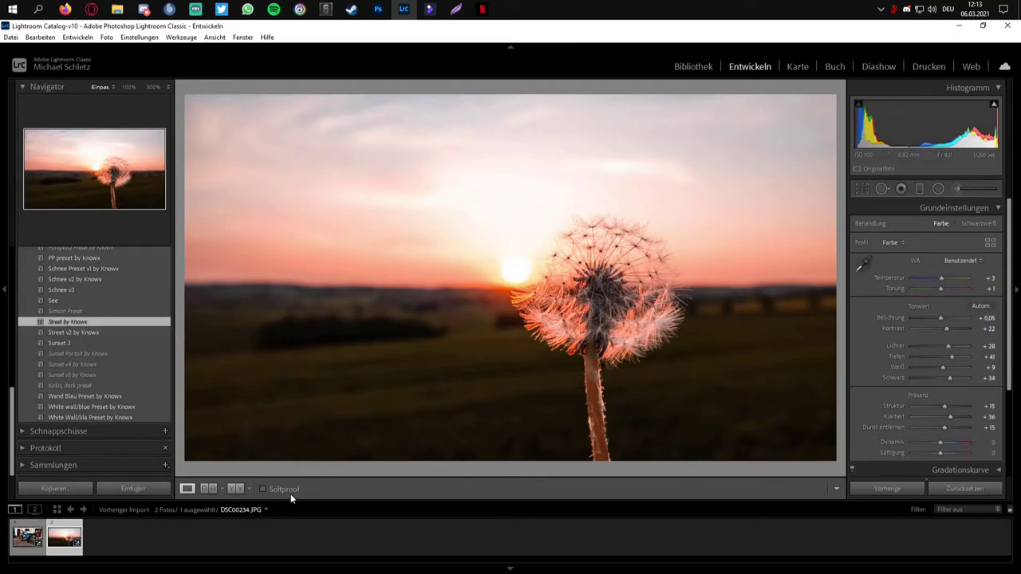
left_click(233, 488)
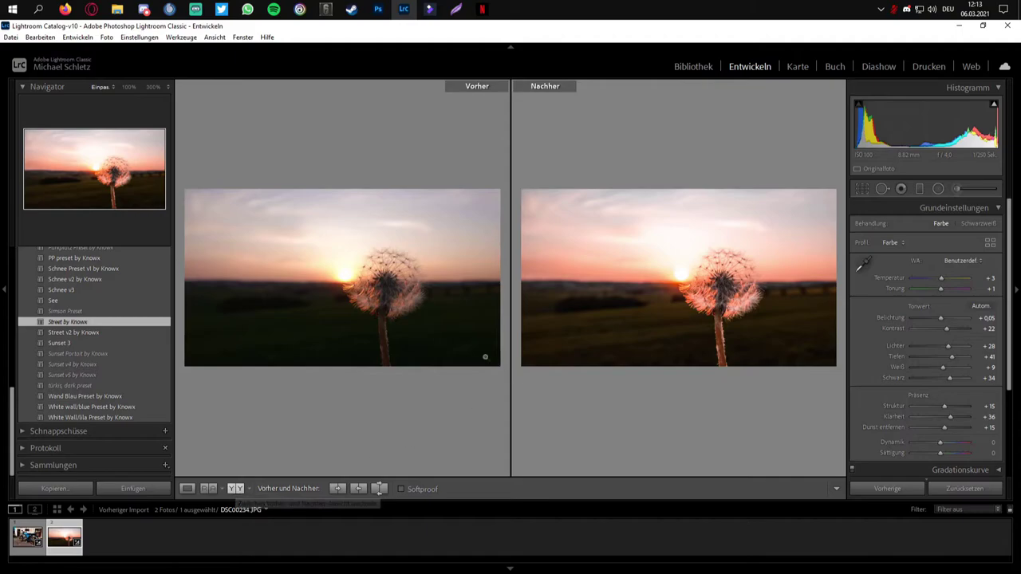
left_click(391, 313)
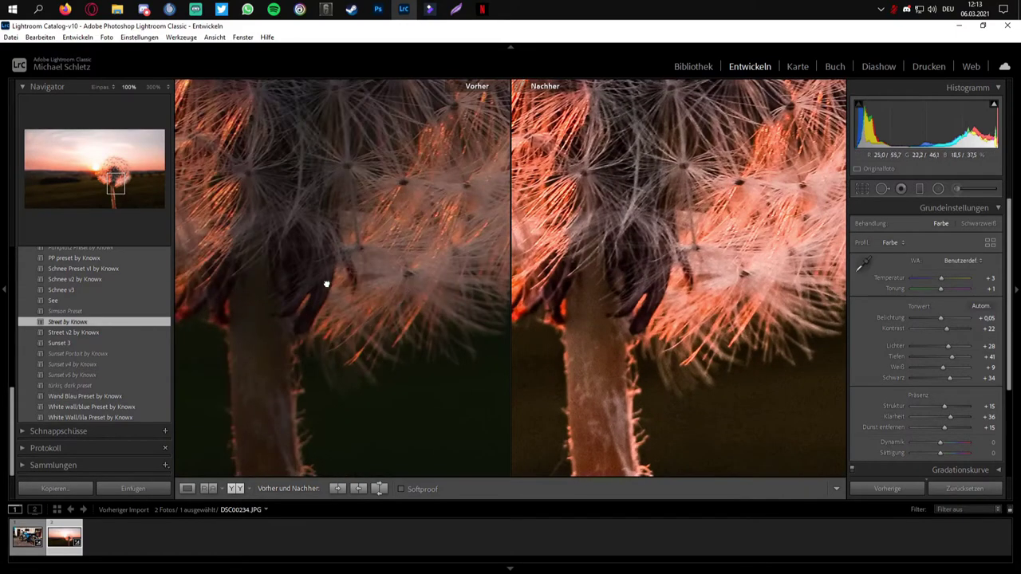
left_click(327, 288)
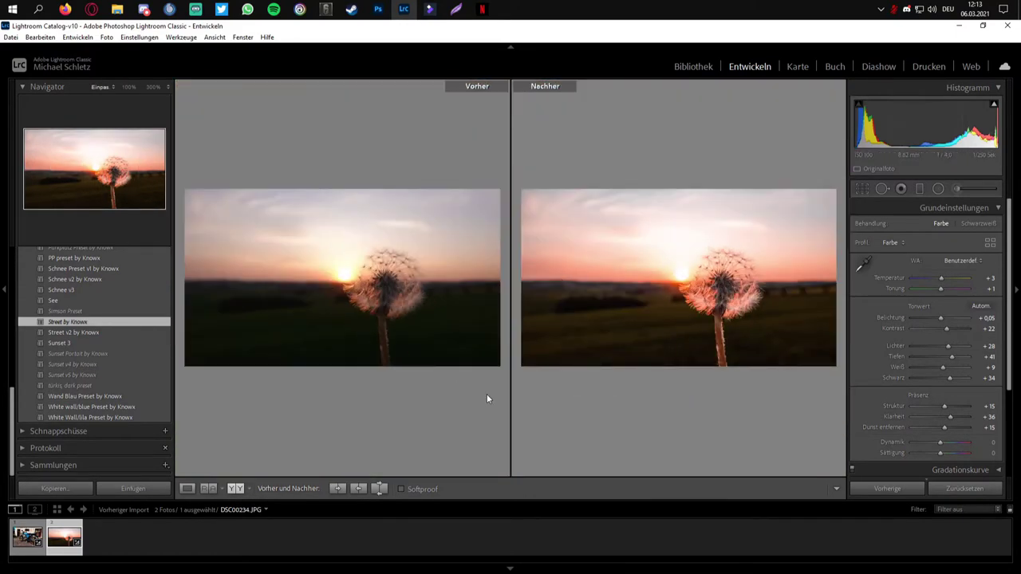
left_click(187, 488)
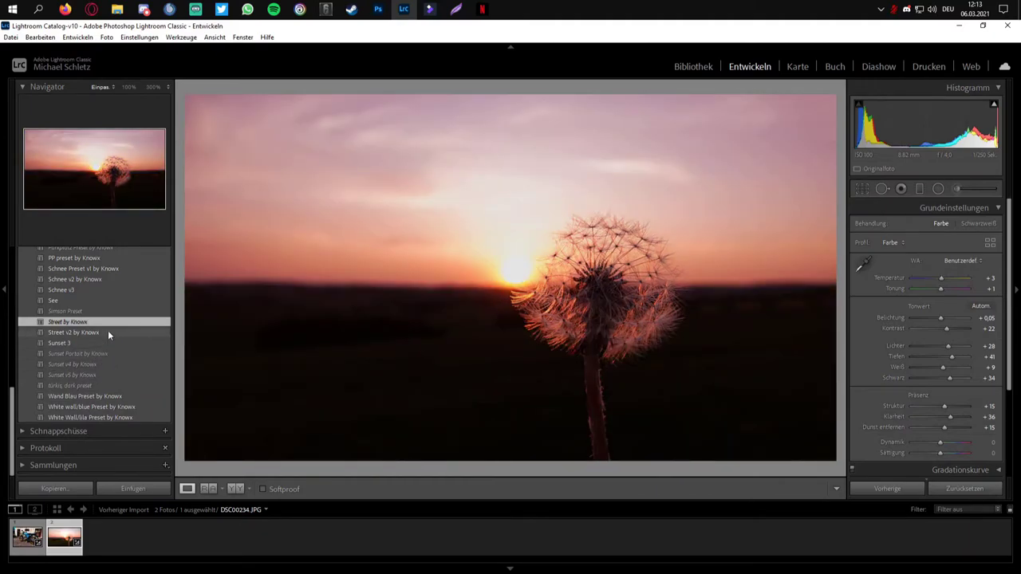
Step: Preview the remaining Knowx Preset Pack looks on the dandelion photo by browsing through the preset list
scroll(108, 343, "up", 6)
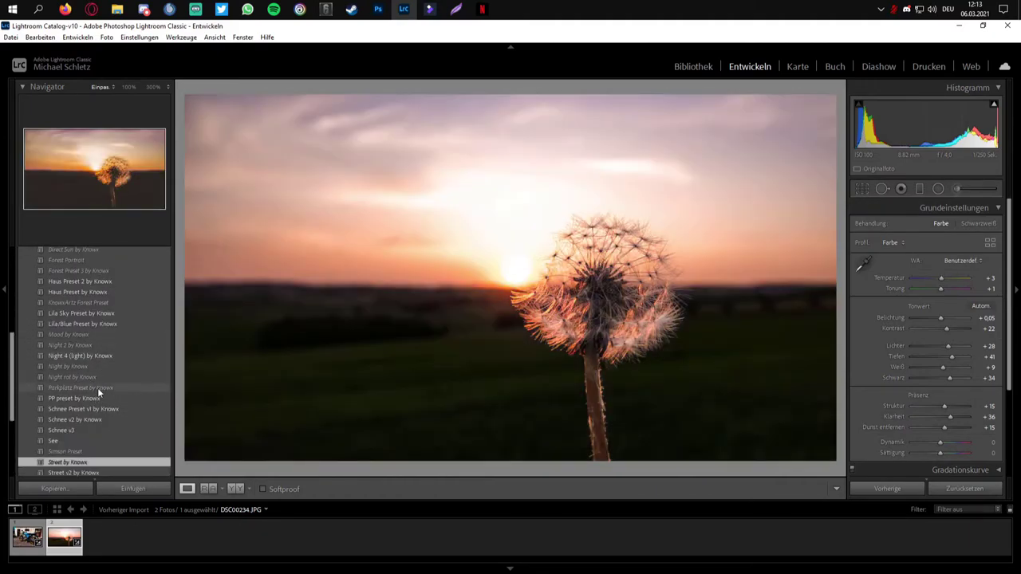
scroll(108, 402, "up", 4)
scroll(120, 414, "down", 4)
scroll(72, 455, "down", 2)
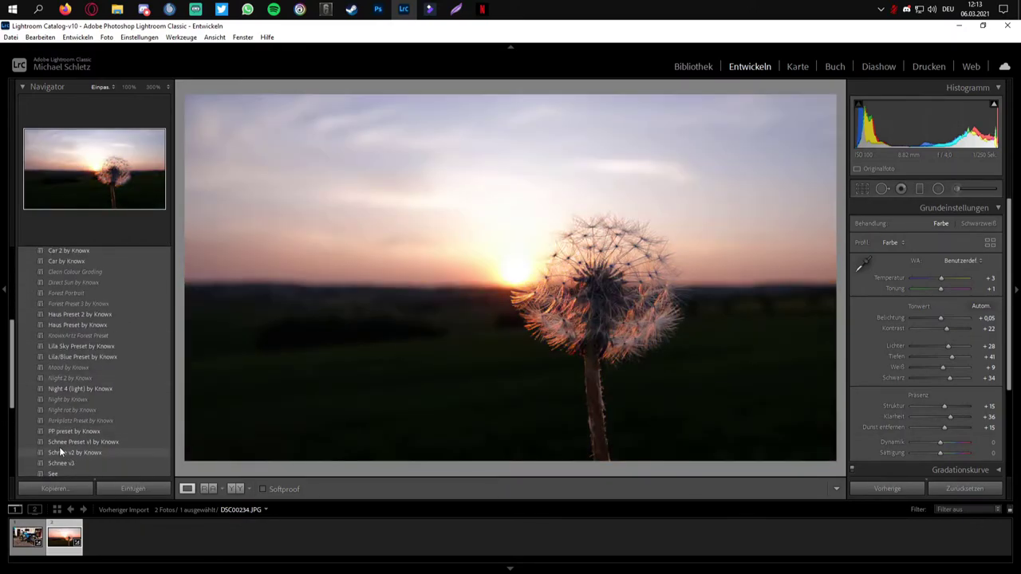
left_click(60, 448)
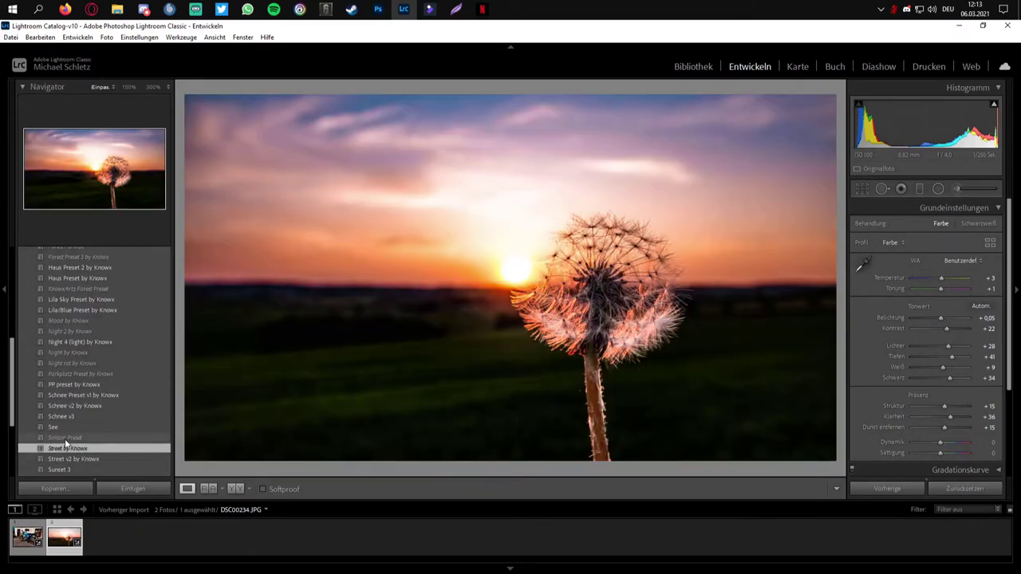
Step: View the edited motorcycle photo, return to the dandelion photo and toggle its before and after comparison on and off
key("Left")
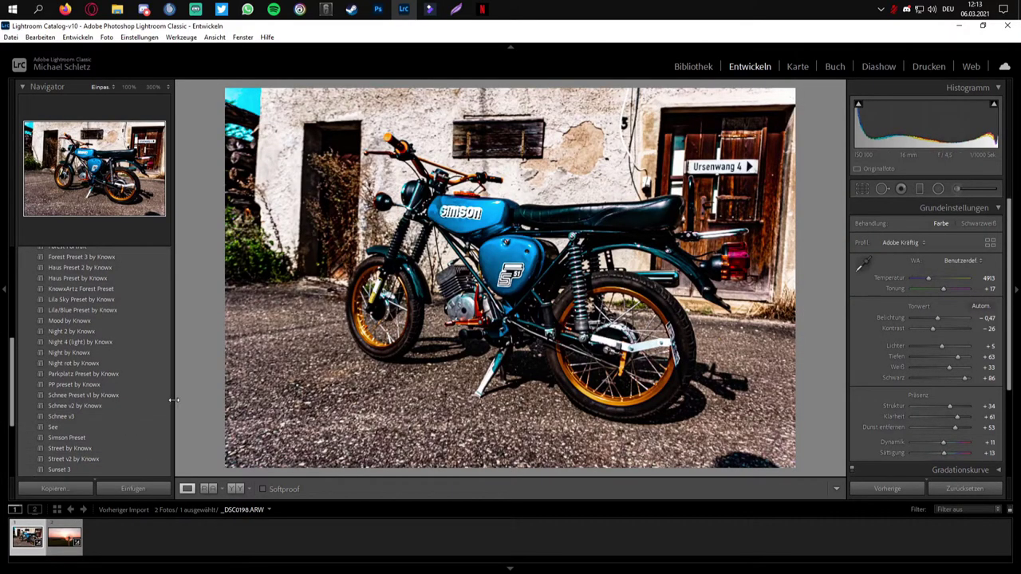
scroll(163, 395, "up", 10)
left_click(130, 541)
left_click(61, 552)
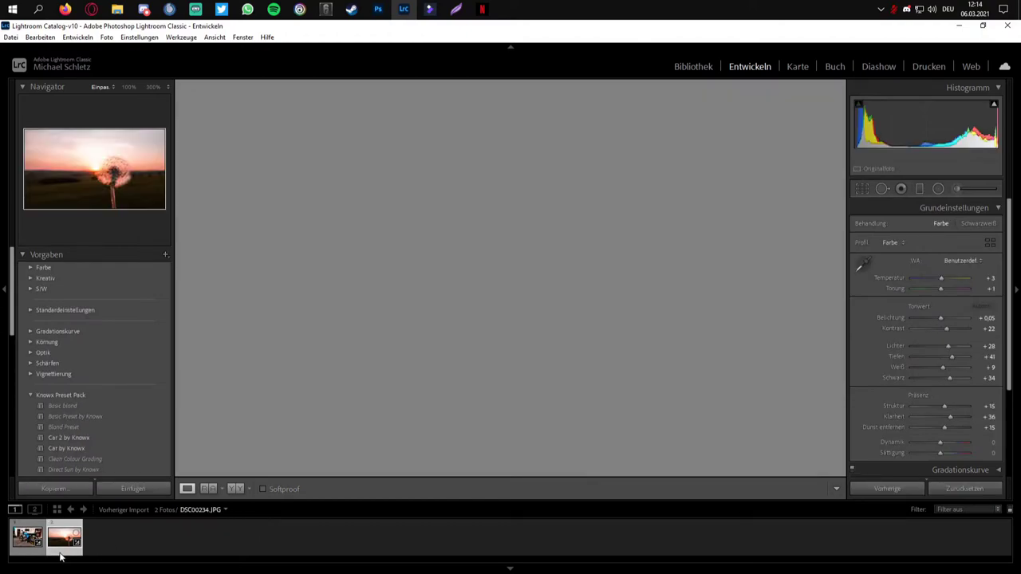
key("y")
key("y")
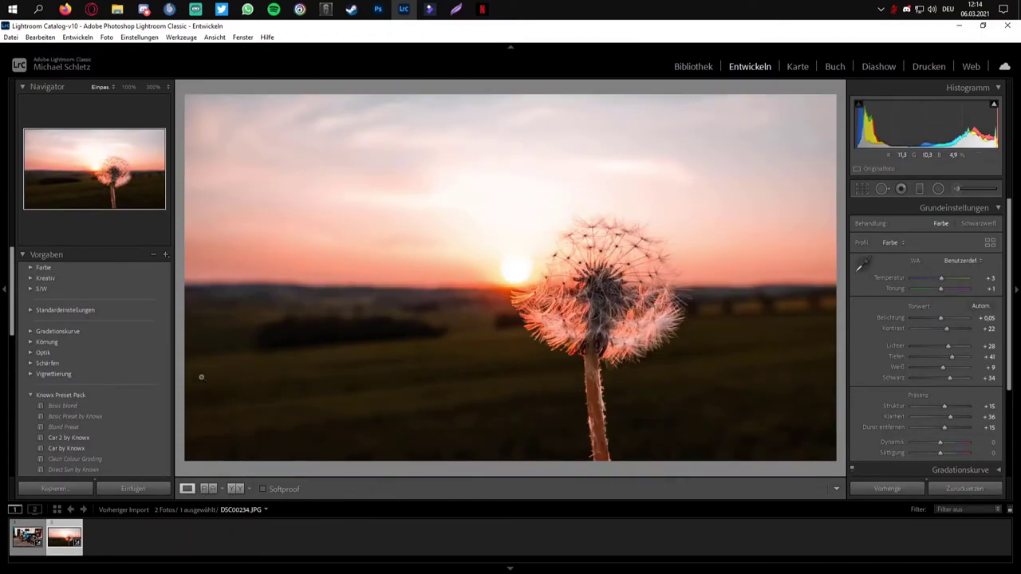
Step: Apply the Sunset Portait by Knowx preset to the dandelion photo
scroll(128, 405, "down", 10)
left_click(107, 451)
scroll(120, 443, "down", 3)
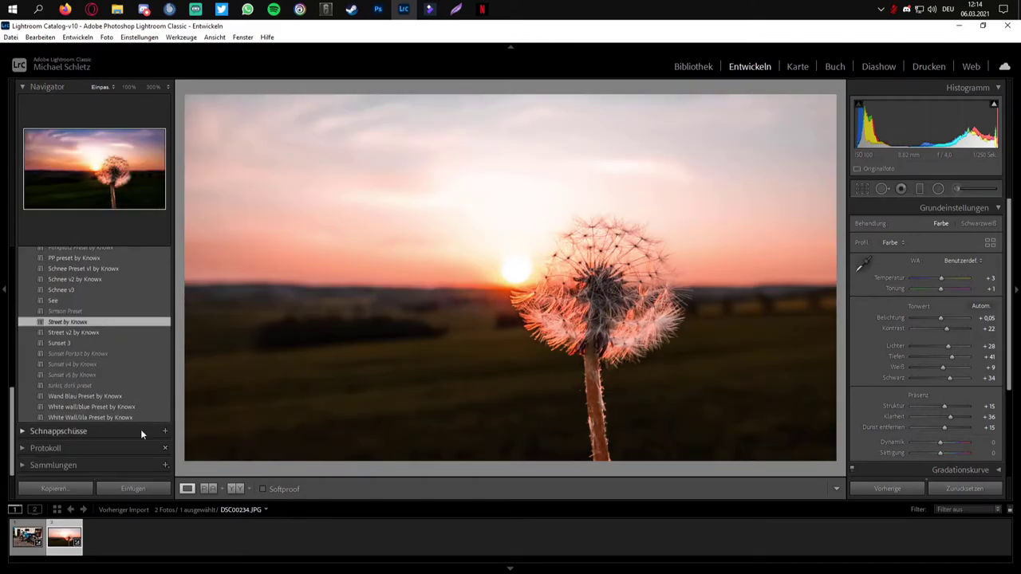
left_click(80, 354)
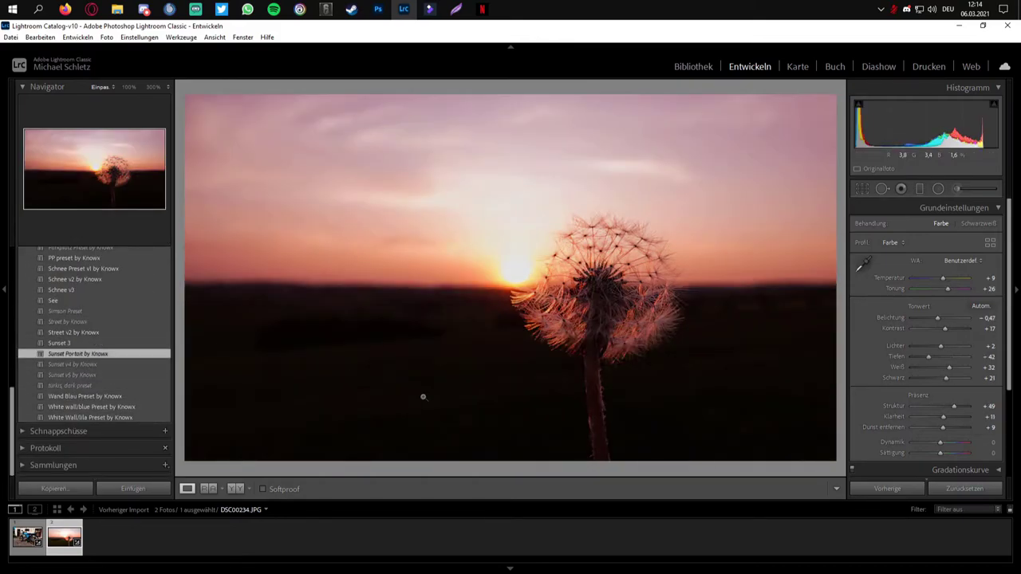
right_click(56, 544)
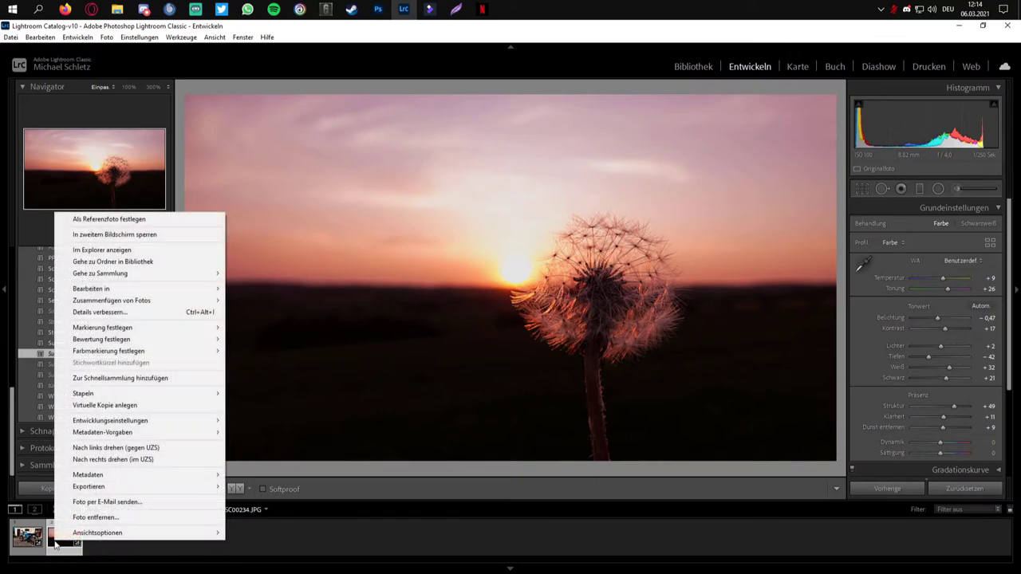
left_click(269, 542)
left_click(269, 542)
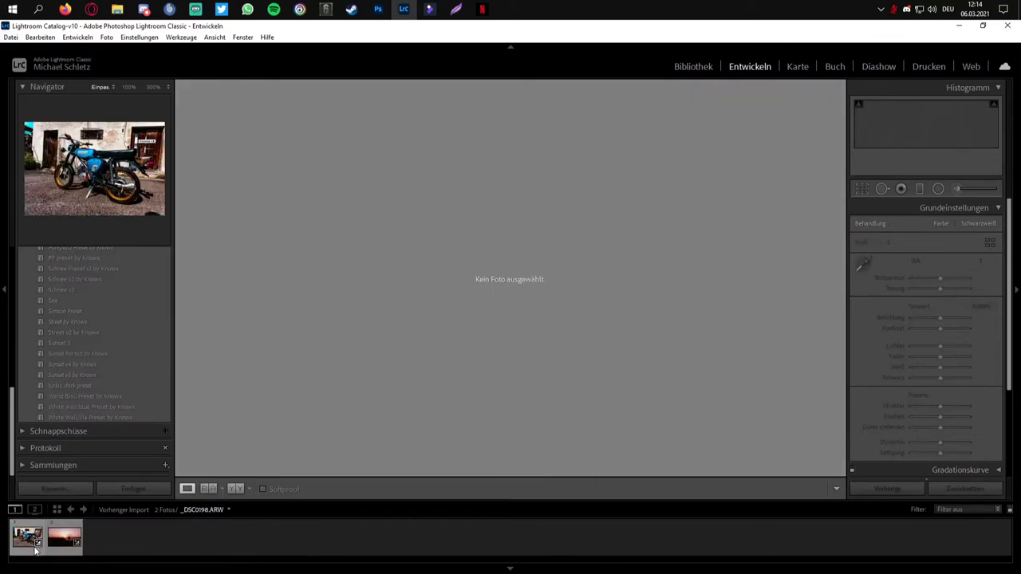
Step: Select both the motorcycle and dandelion photos and open the export settings for them
left_click(29, 541)
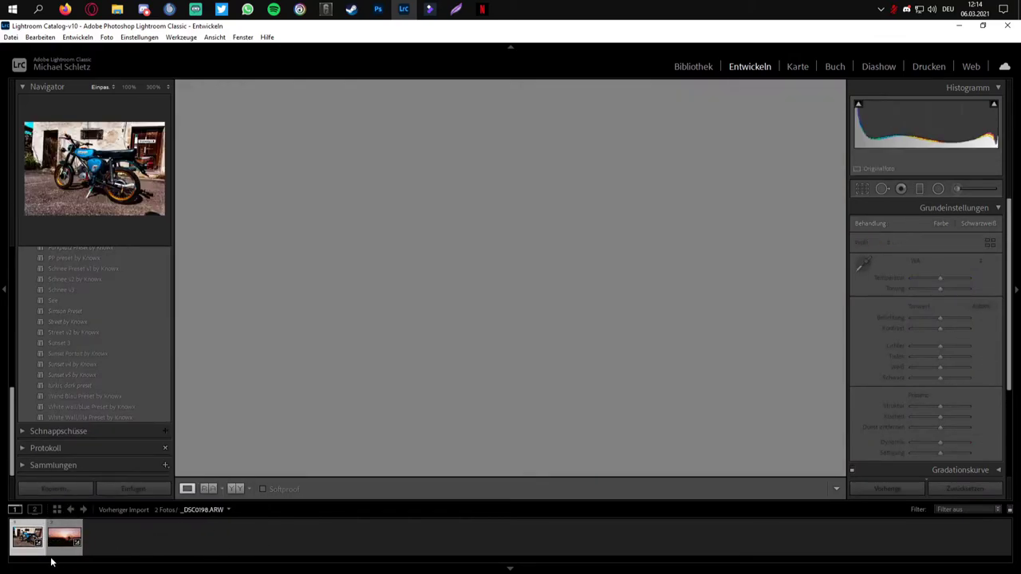
left_click(76, 542, "ctrl")
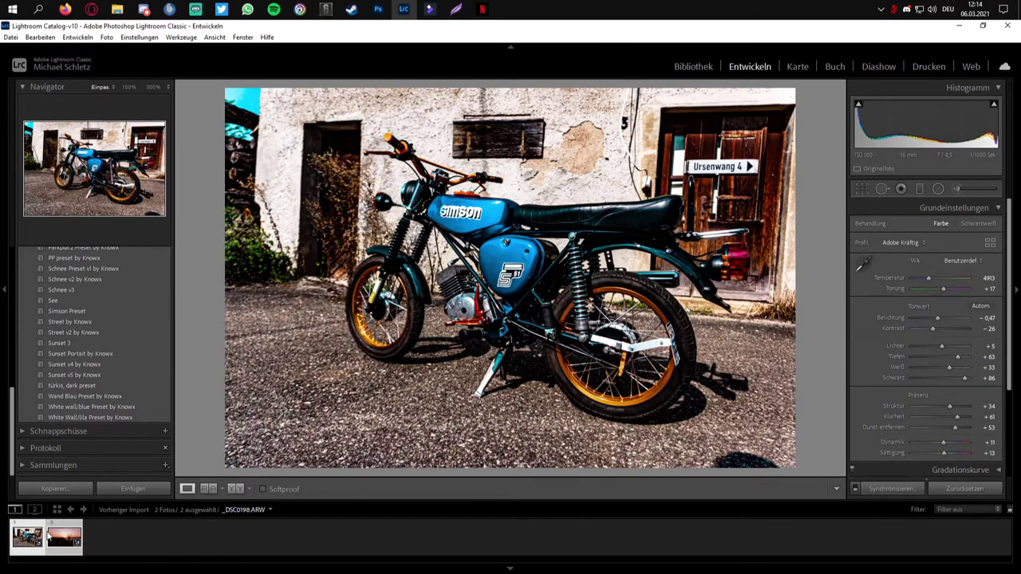
right_click(59, 548)
mouse_move(159, 493)
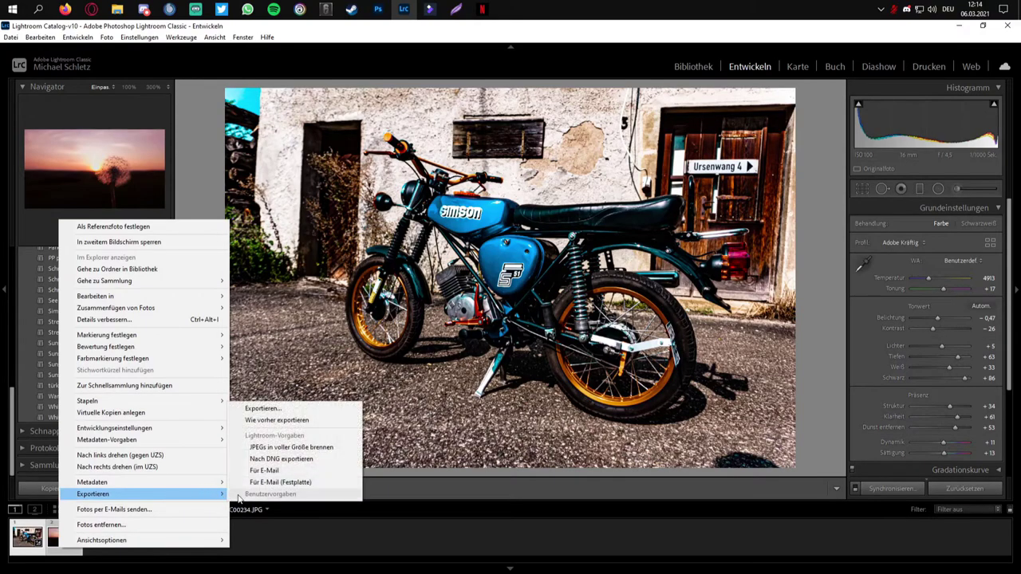
left_click(319, 406)
left_click_drag(415, 154, 438, 159)
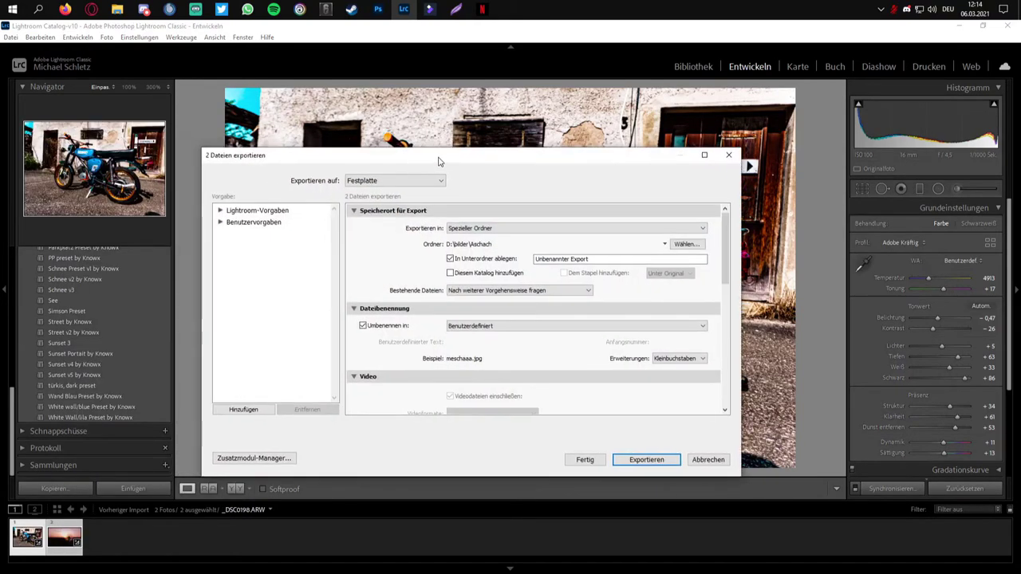
Step: Review the export targets, keeping Festplatte, and collapse every section of the export settings from Speicherort für Export to Nachbearbeitung
left_click(397, 182)
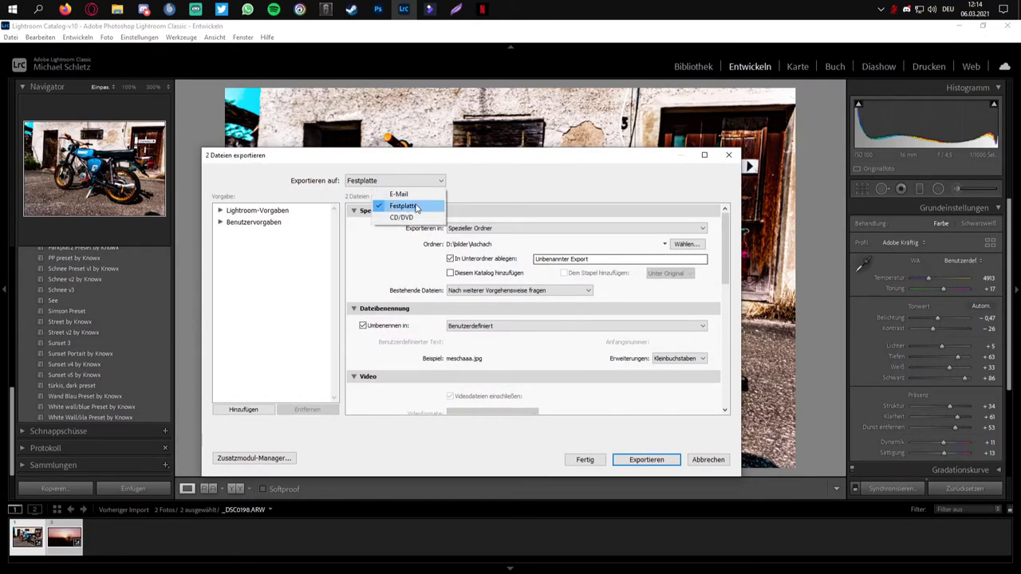
left_click(482, 185)
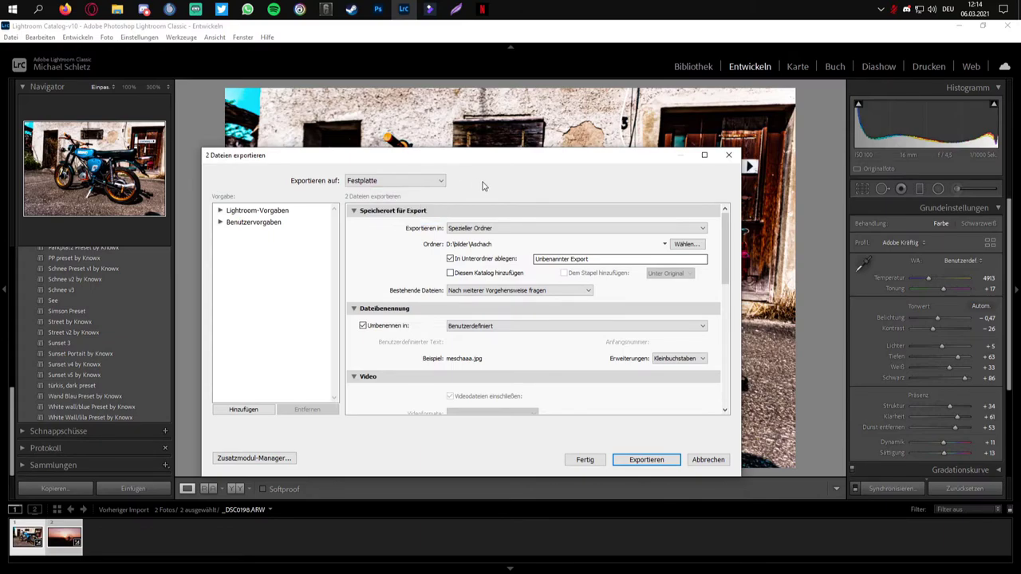
left_click(355, 210)
left_click(355, 224)
left_click(354, 237)
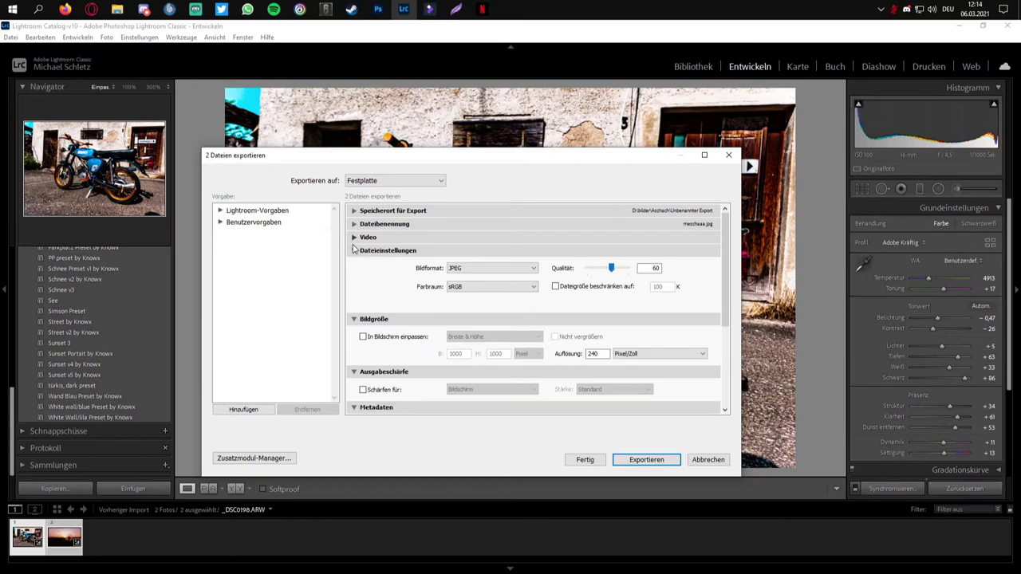
left_click(354, 250)
left_click(354, 264)
left_click(354, 276)
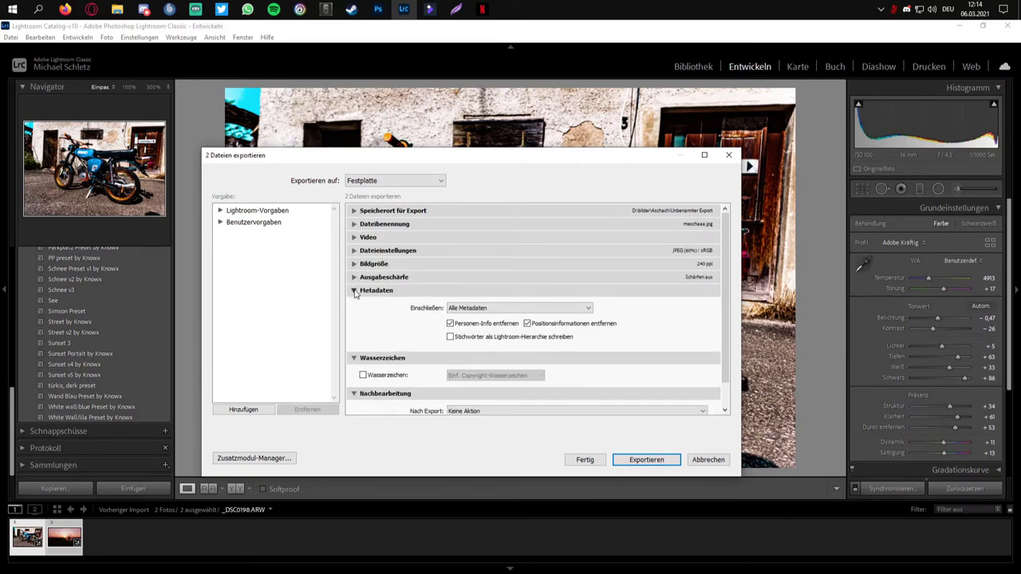
left_click(354, 291)
left_click(354, 304)
left_click(354, 317)
Step: Expand the Speicherort für Export and Dateibenennung sections, and look briefly into the Video section before collapsing it again
left_click(353, 210)
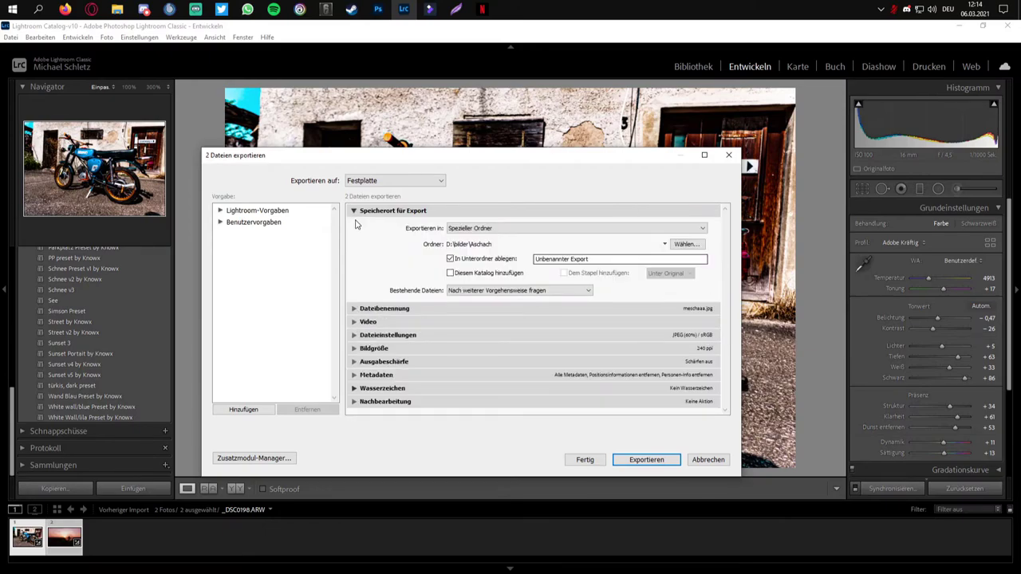
left_click(354, 308)
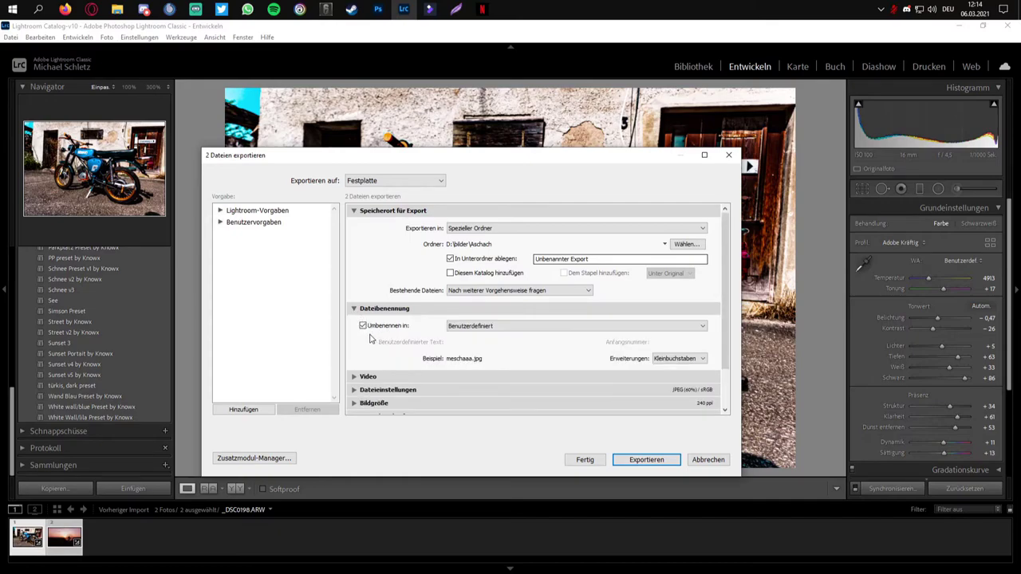
left_click(361, 376)
scroll(360, 383, "down", 2)
scroll(357, 342, "up", 3)
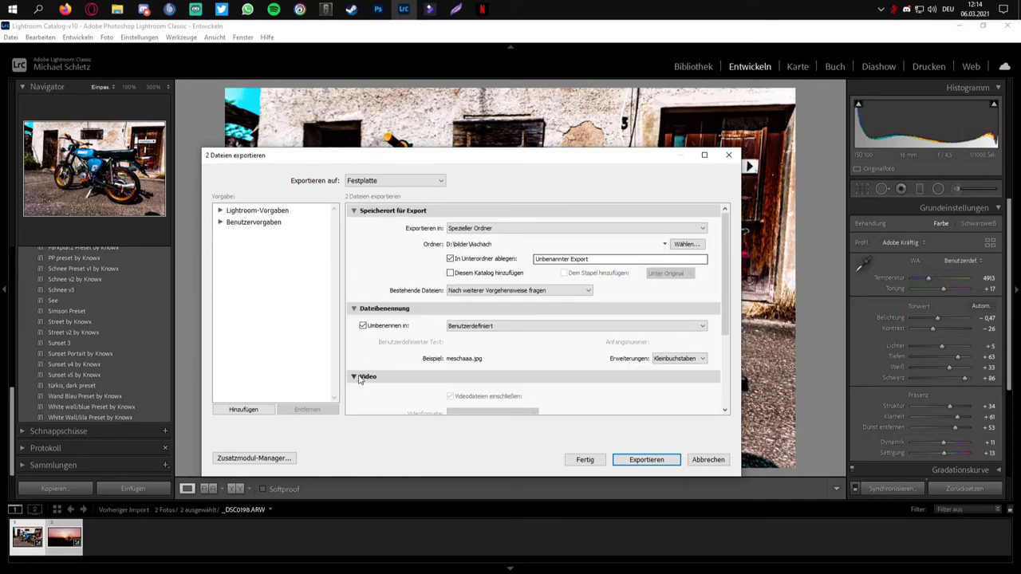
left_click(356, 378)
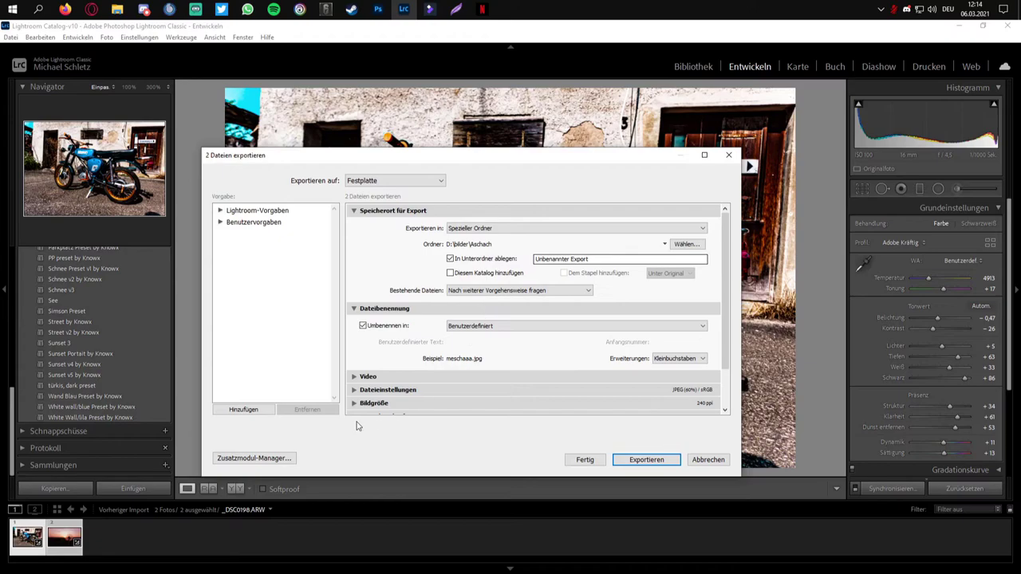
Step: Expand the Dateieinstellungen and Bildgröße sections and look through the export options
left_click(354, 390)
scroll(356, 403, "down", 2)
left_click(355, 355)
scroll(402, 371, "down", 1)
scroll(384, 365, "up", 3)
scroll(433, 343, "down", 3)
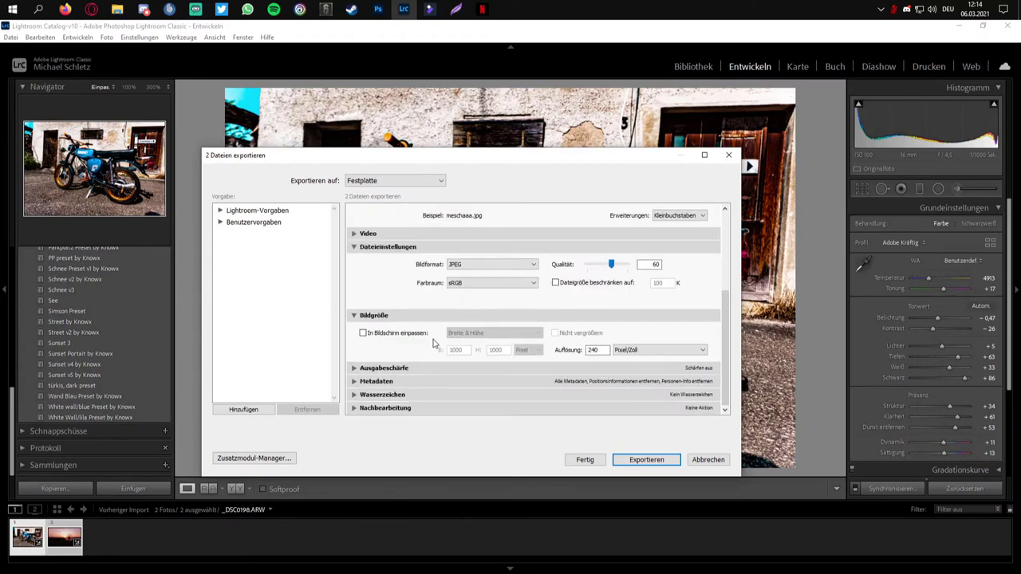
scroll(528, 365, "up", 3)
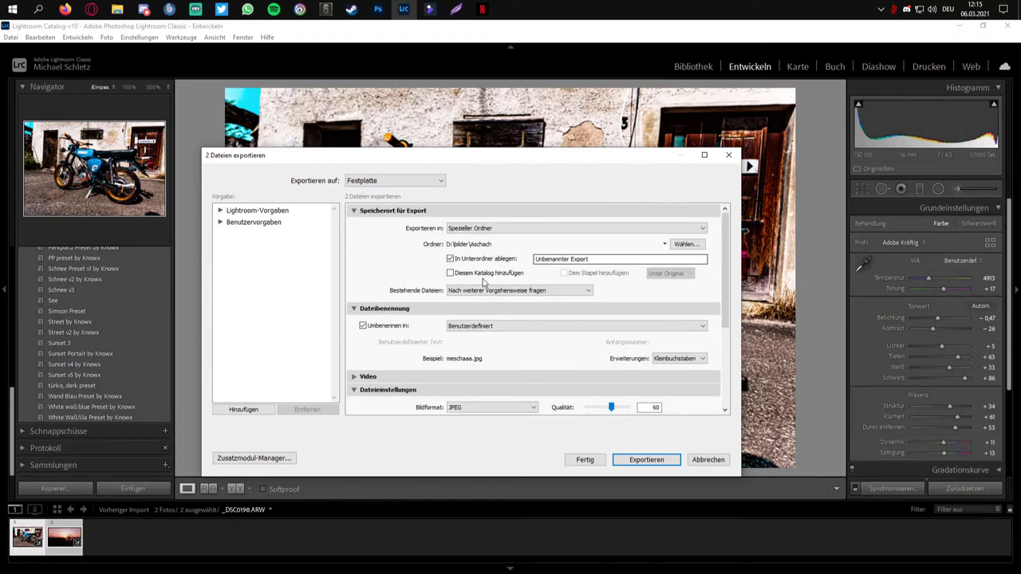
Step: Review the export location choices, keeping Spezieller Ordner and the folder D:\bilder\Aschach
left_click(529, 230)
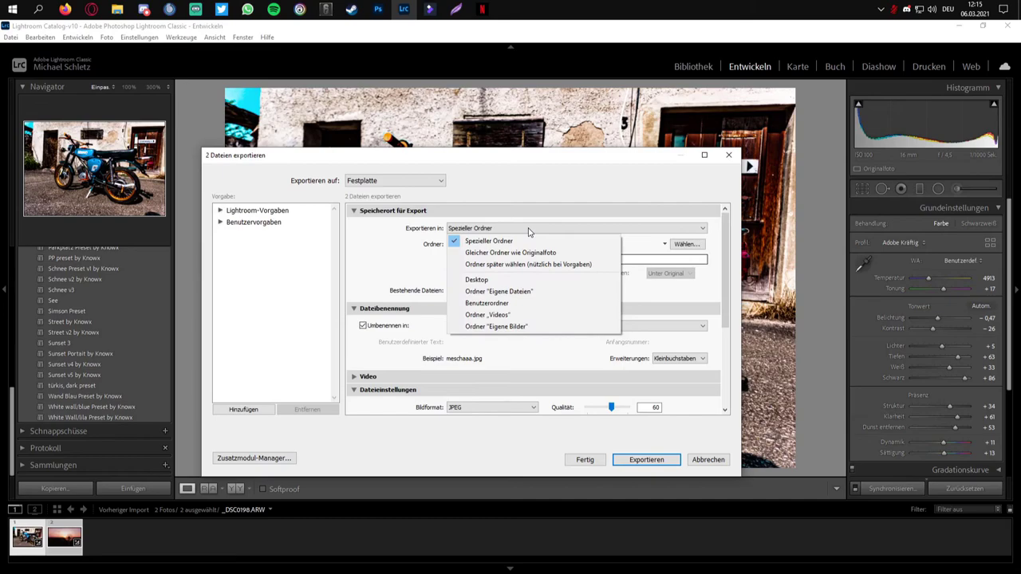
left_click(554, 241)
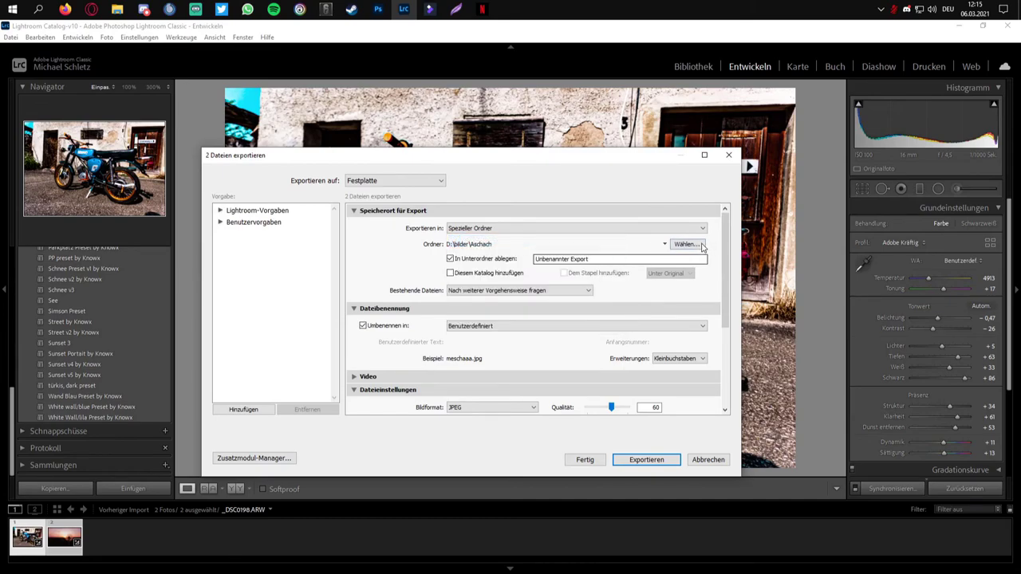
left_click(699, 171)
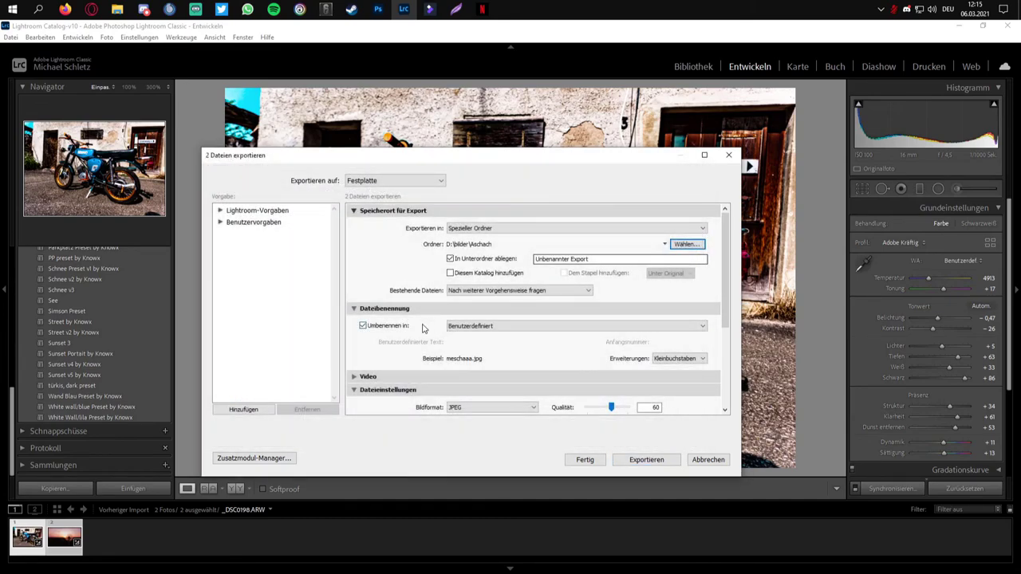
Step: Edit the custom file naming template so the exported photos are named "simson edit"
left_click(497, 333)
left_click(496, 441)
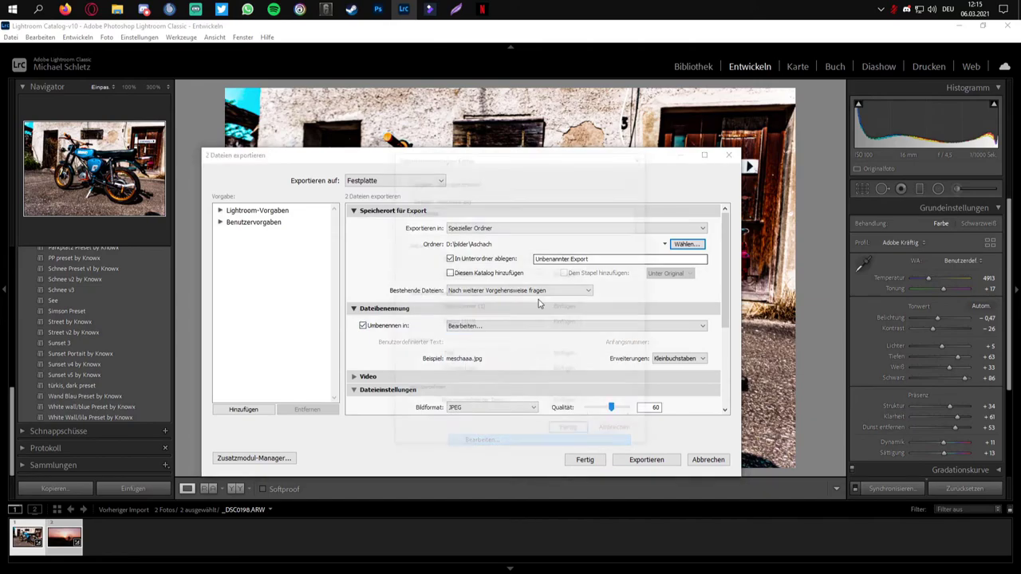
type("simson ediot")
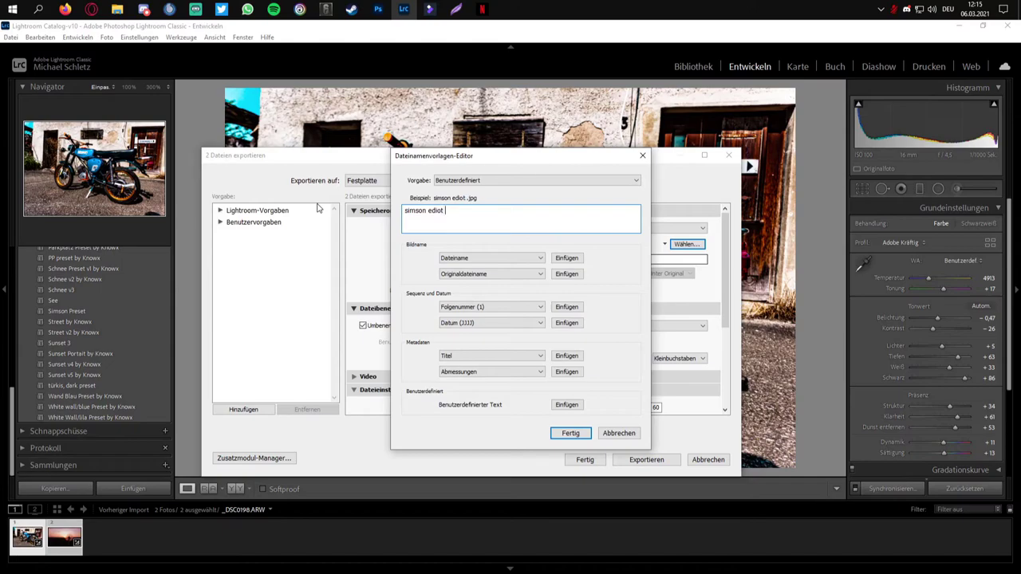
key("BackSpace")
key("BackSpace")
key("BackSpace")
key("Return")
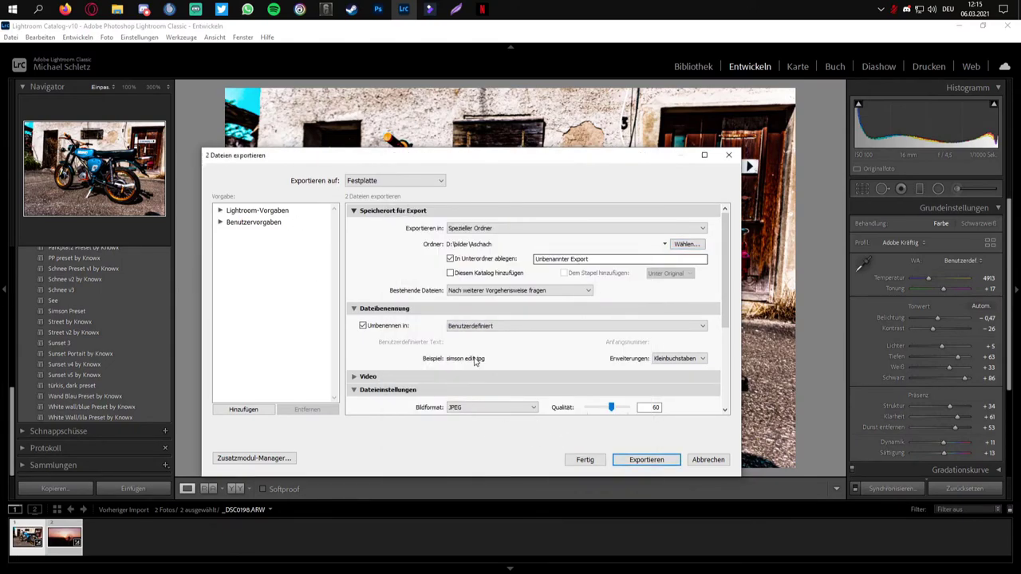
Step: Keep JPEG as the image format and sRGB as the colour space, and cancel the export
scroll(485, 360, "down", 3)
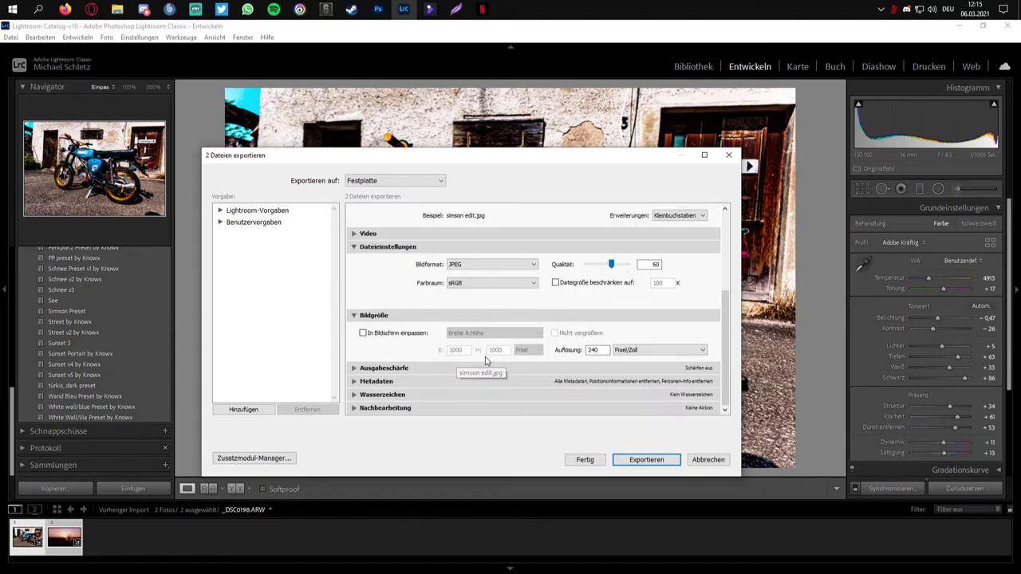
left_click(484, 265)
left_click(471, 277)
left_click(478, 283)
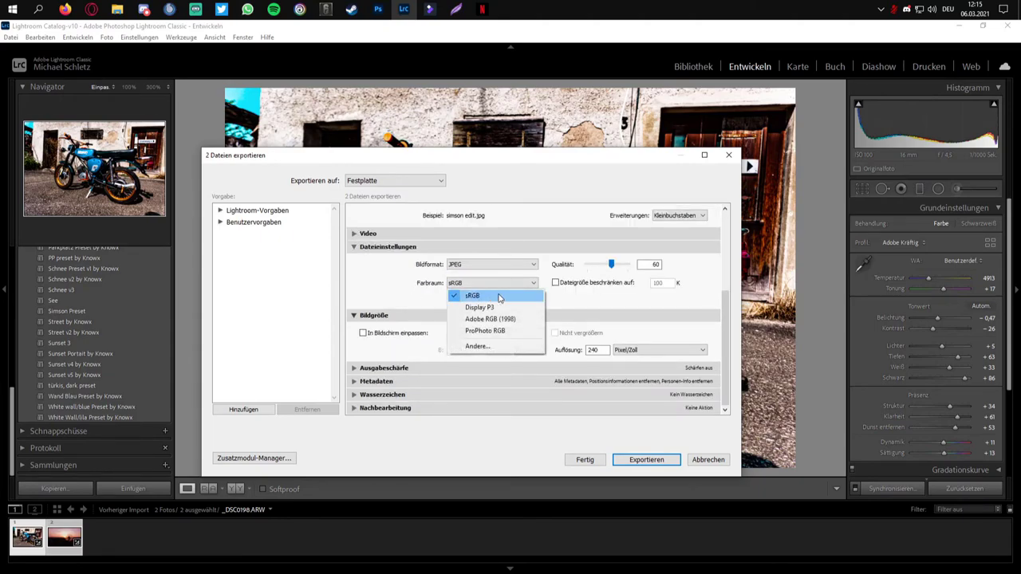
left_click(536, 296)
scroll(483, 381, "up", 3)
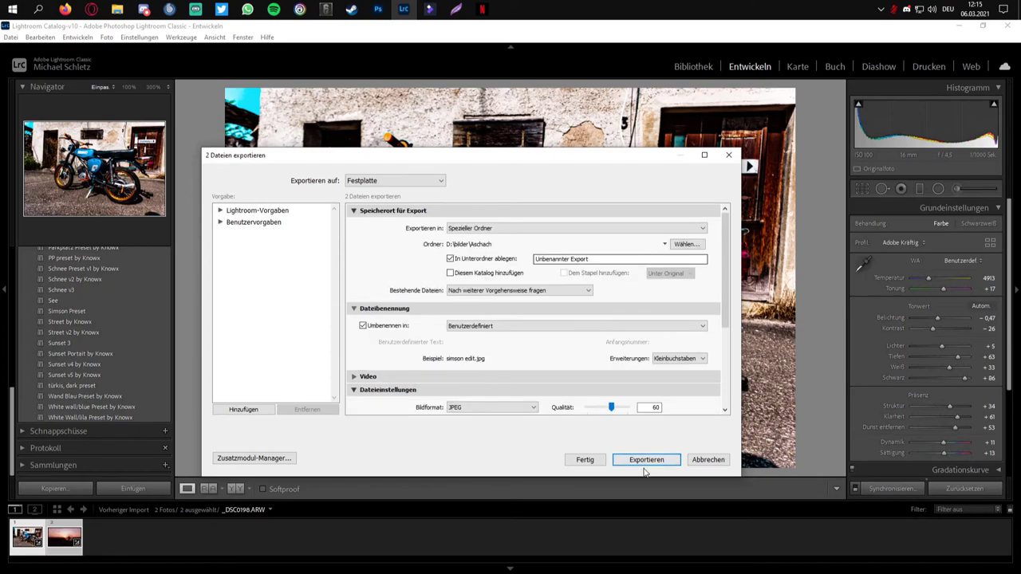
left_click(723, 461)
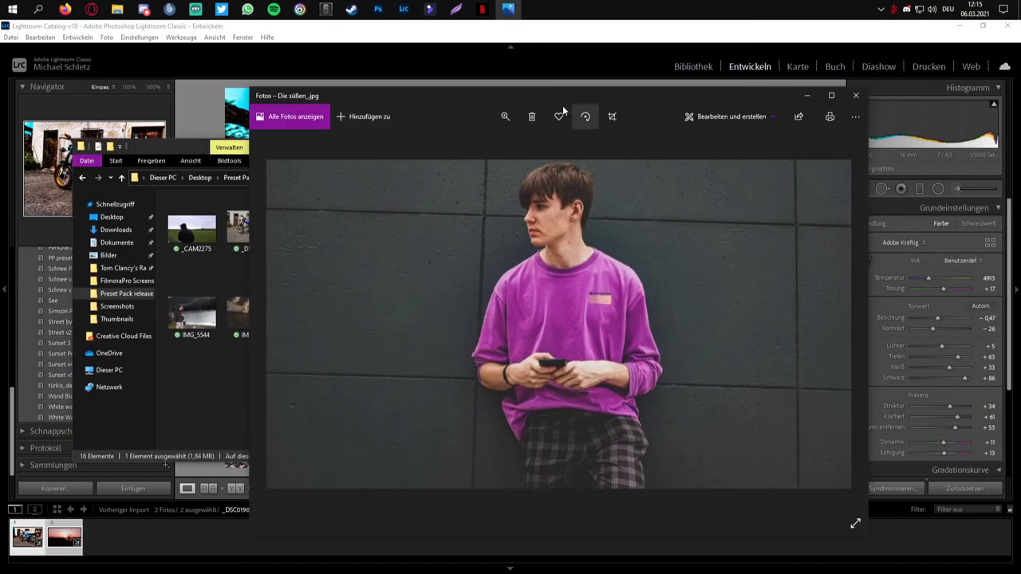
Step: In the Fotos viewer, compare the edited and original versions of the purple-sweater portrait and close the viewer
left_click_drag(777, 527, 862, 518)
left_click(185, 311)
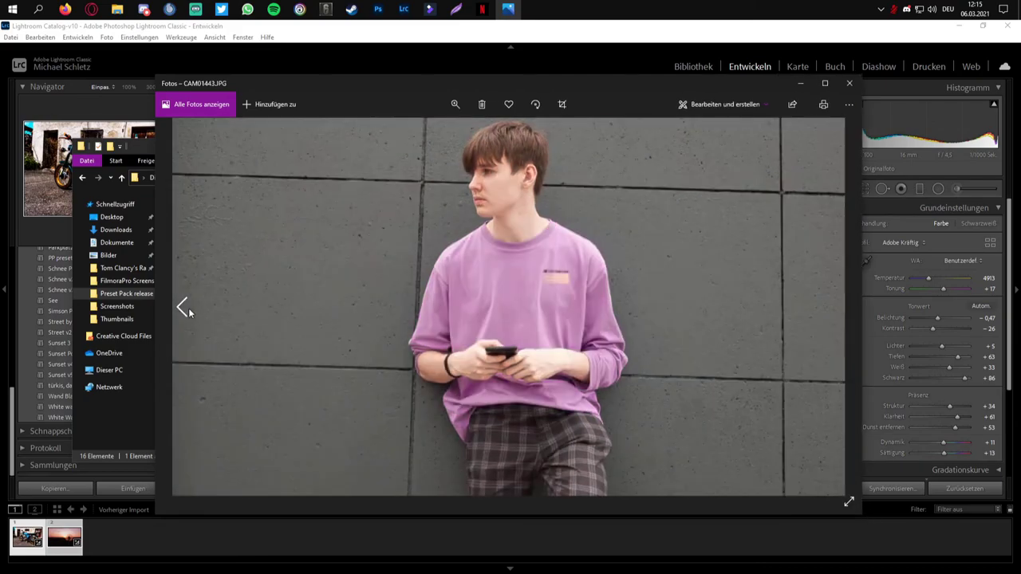
left_click(185, 311)
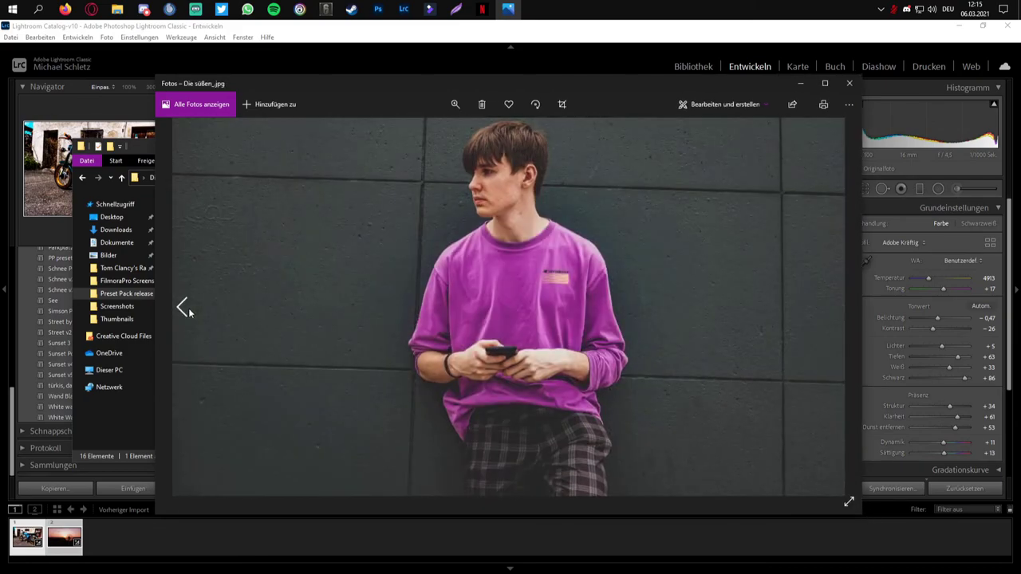
left_click(185, 311)
left_click(185, 311)
left_click(849, 83)
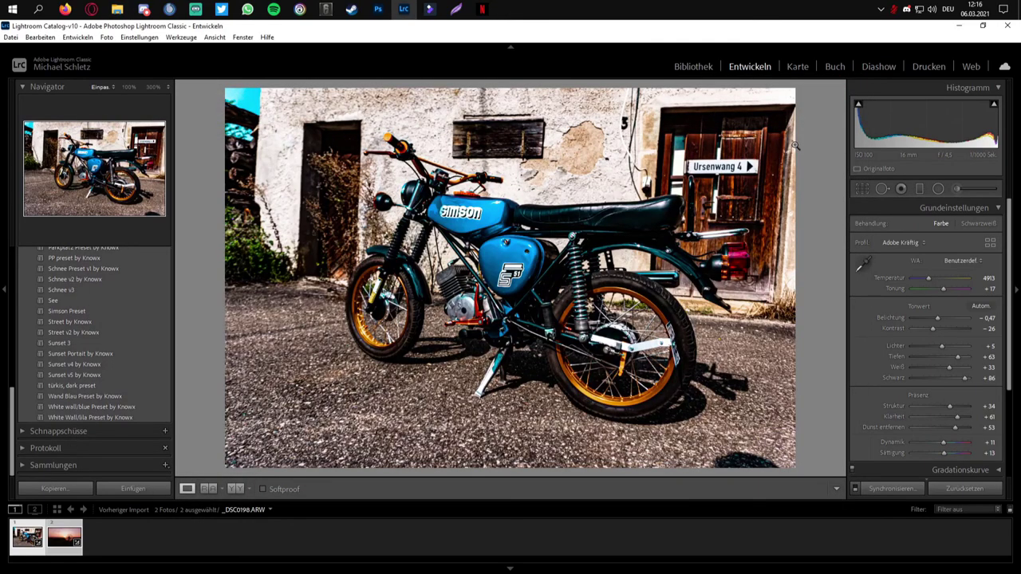